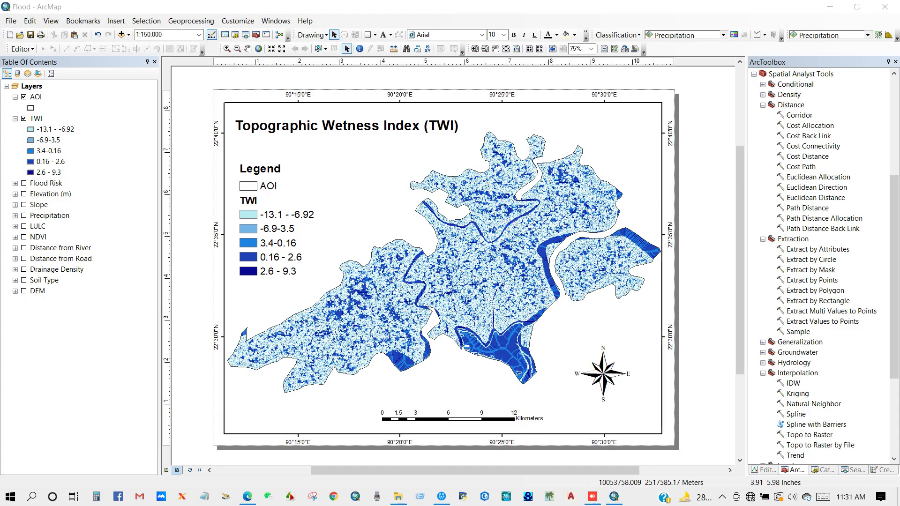
Give the layout's map data frame a yellow gradient background.
left_click(378, 198)
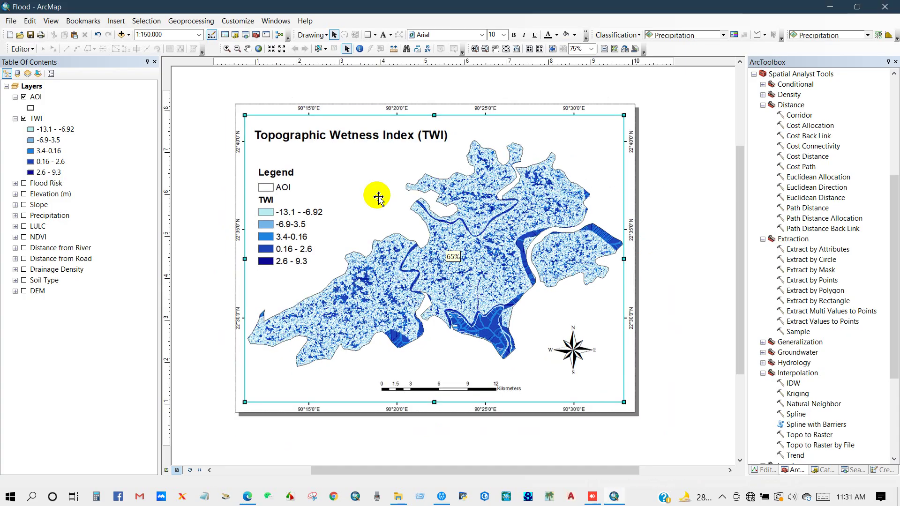
left_click(706, 289)
scroll(379, 264, "up", 1)
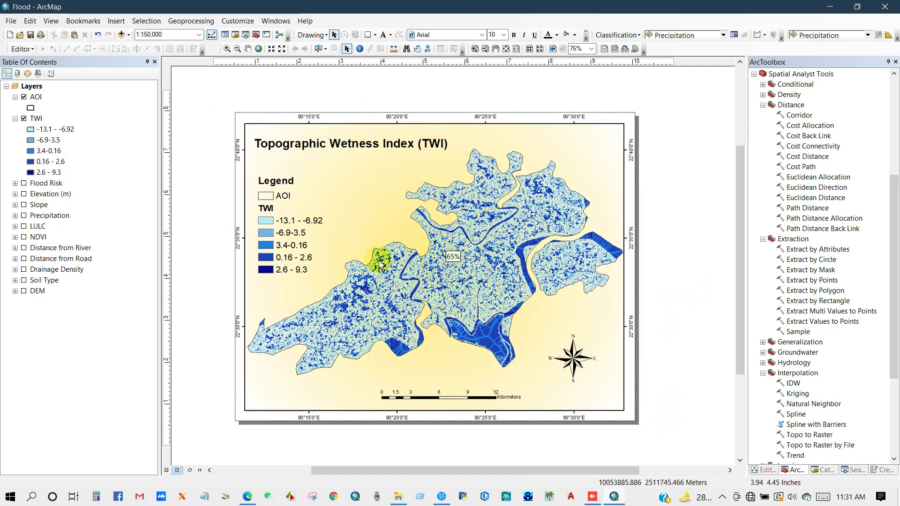
scroll(379, 264, "down", 1)
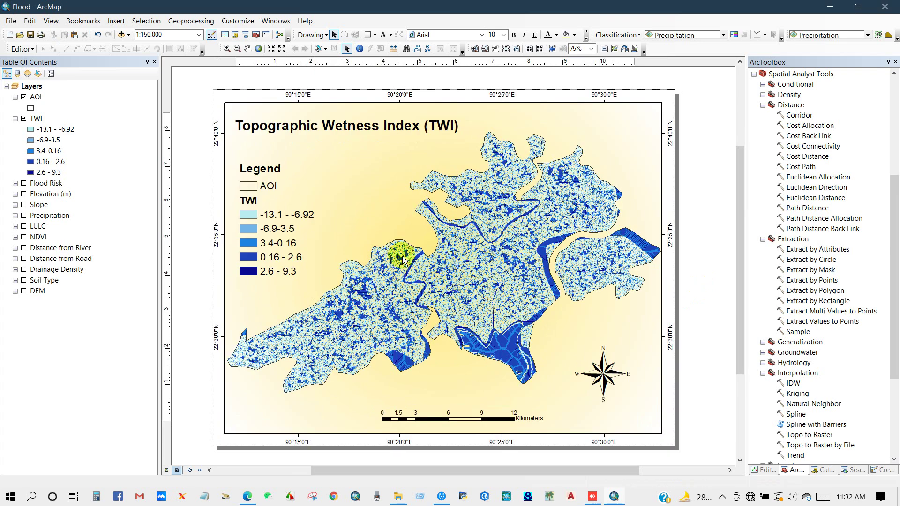
Export the layout map to the Desktop as an image named TWI and open the exported file.
left_click(11, 21)
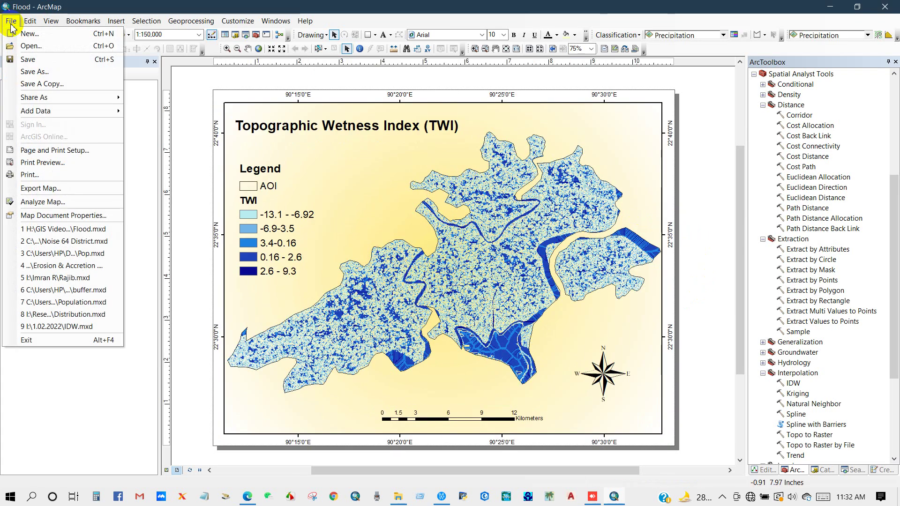
left_click(30, 190)
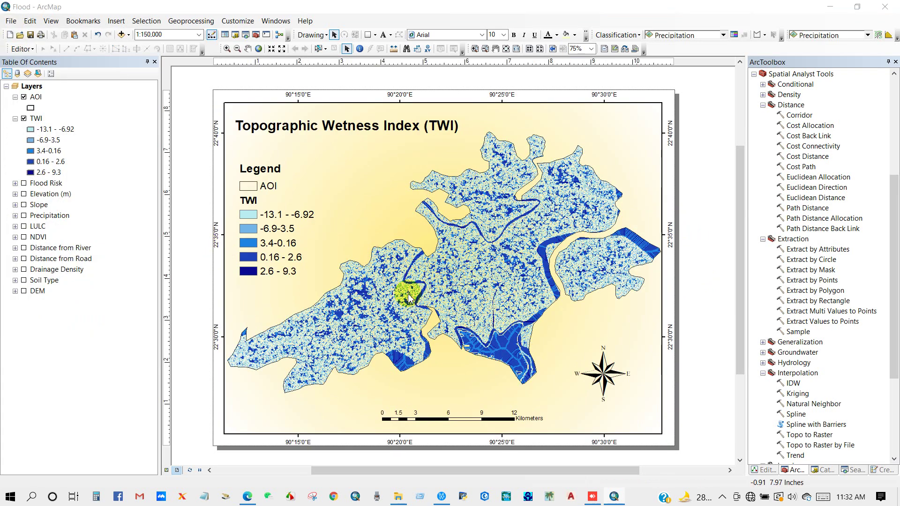
left_click(587, 247)
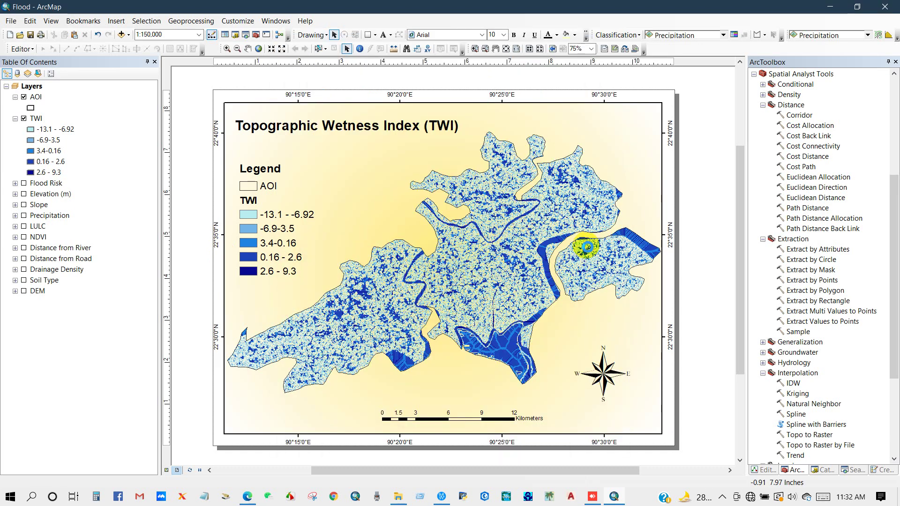
left_click(398, 495)
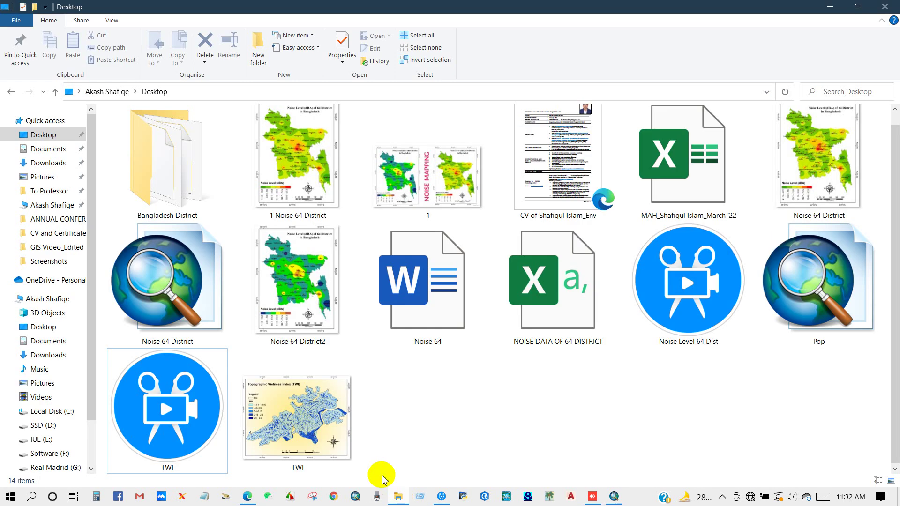
double_click(300, 431)
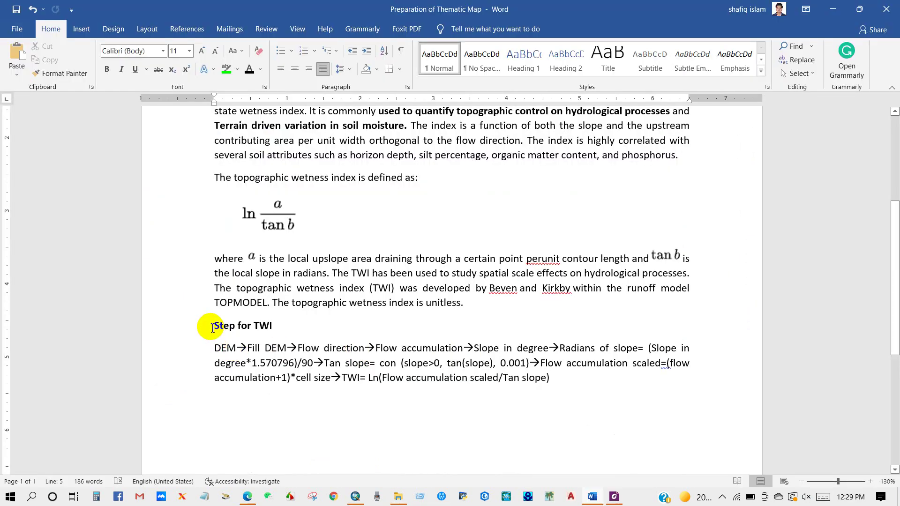
Review the Step for TWI section in the Word document, starting with its DEM stage.
left_click_drag(212, 328, 284, 327)
left_click(283, 326)
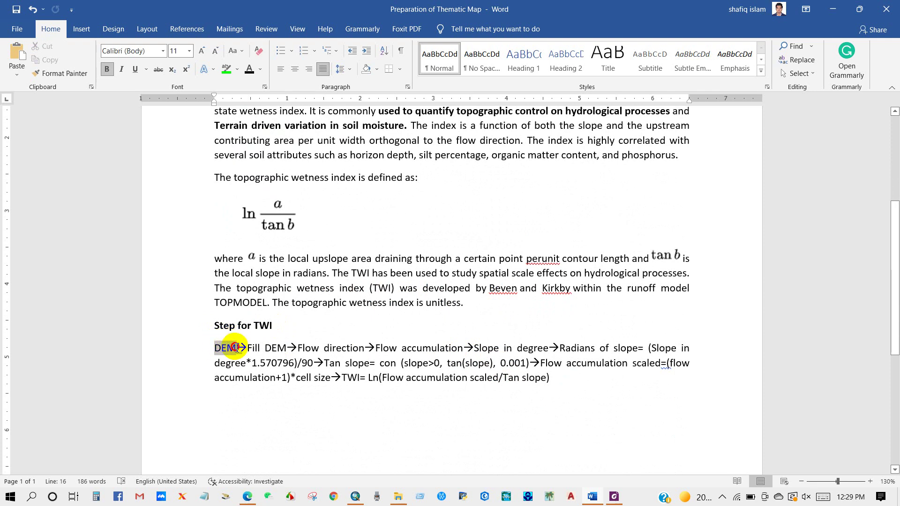
left_click(214, 349)
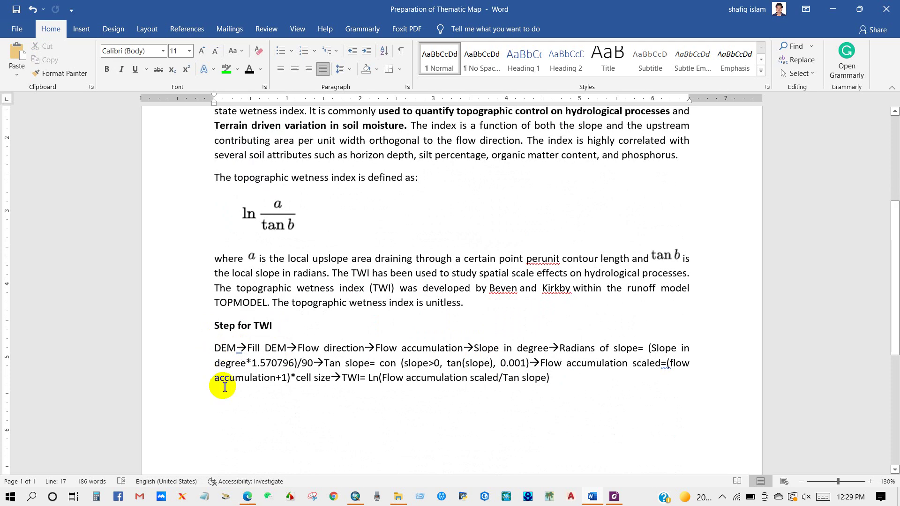
Switch to ArcMap and turn on the AOI and DEM layers.
left_click(355, 496)
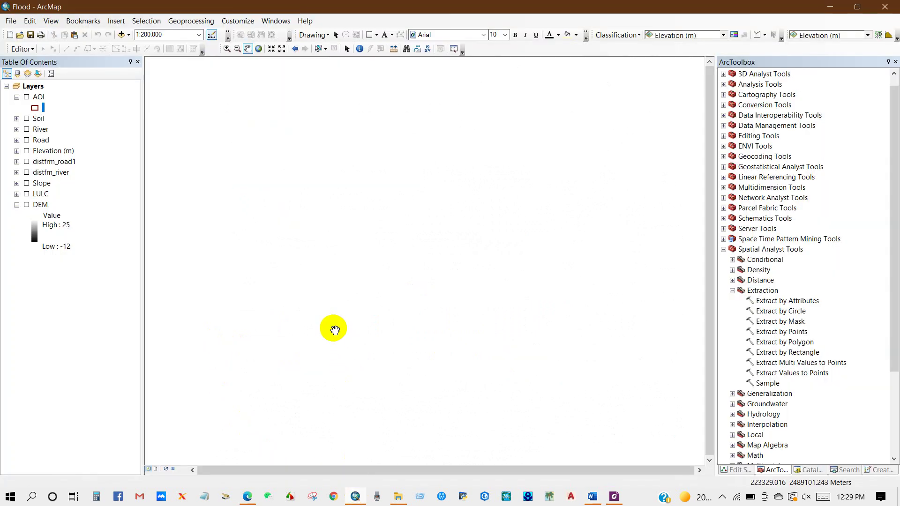
left_click(27, 98)
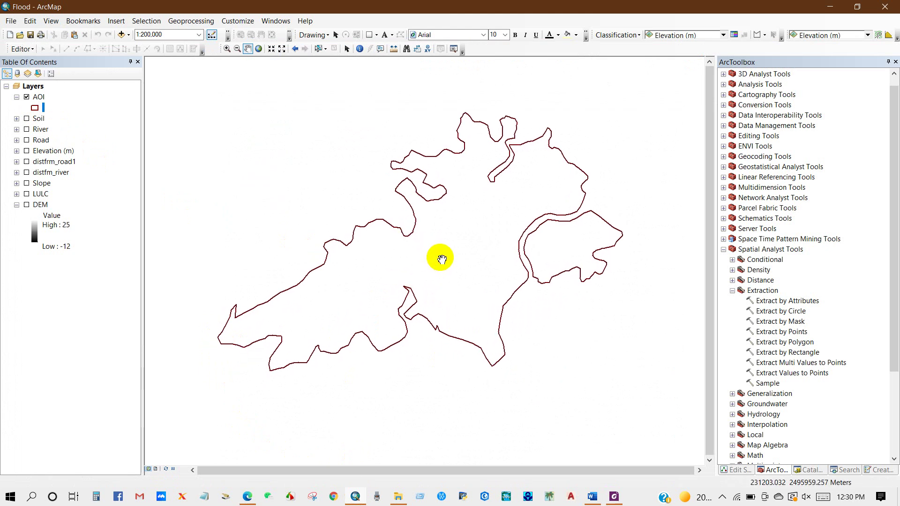
left_click(26, 204)
left_click_drag(412, 267, 407, 267)
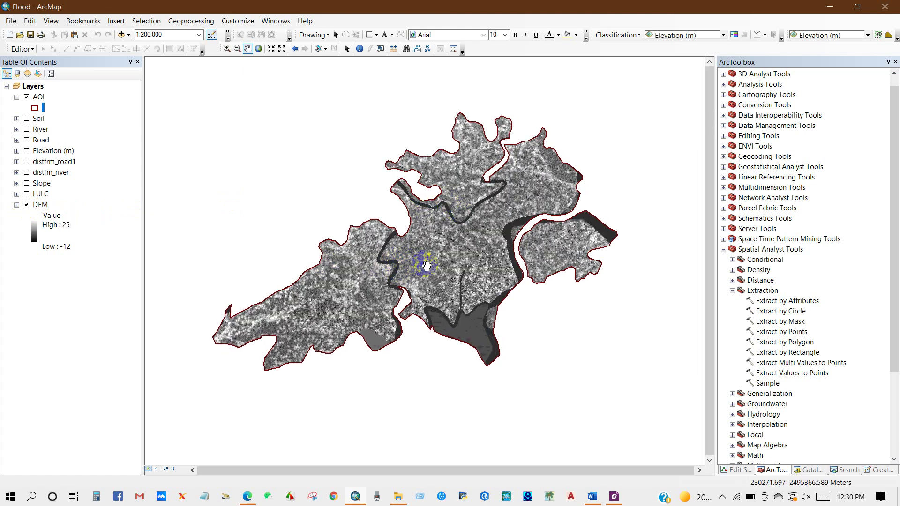
Switch to the Word document and highlight DEM and Fill DEM in turquoise in the TWI workflow.
left_click(593, 496)
left_click_drag(215, 348, 284, 348)
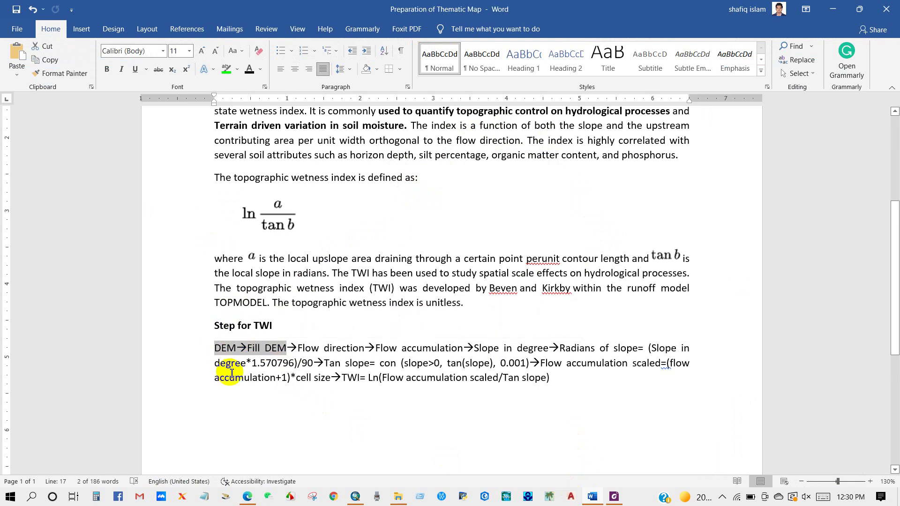
left_click(224, 351)
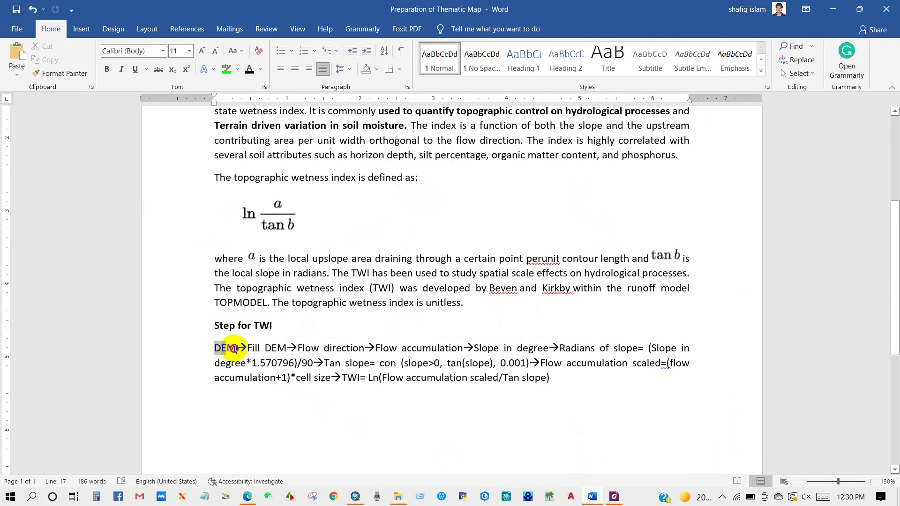
left_click_drag(239, 344, 237, 347)
left_click(237, 69)
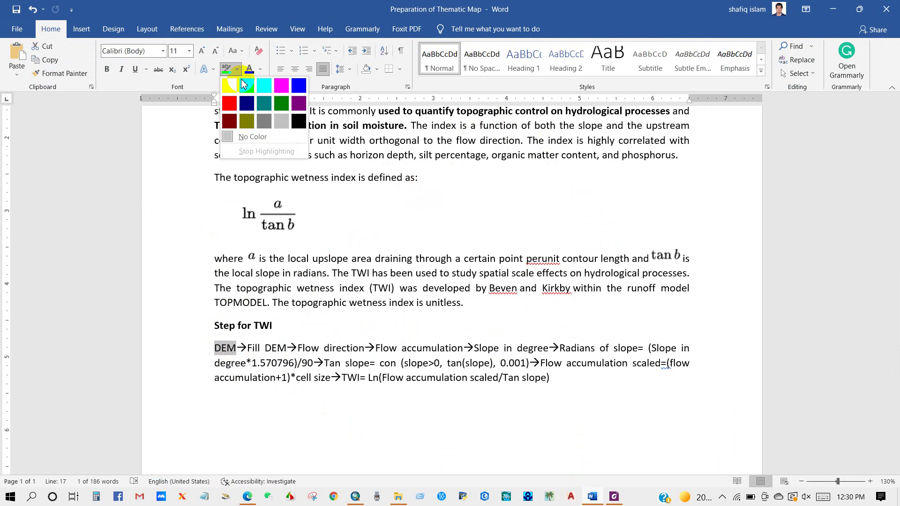
left_click(264, 88)
left_click(250, 348)
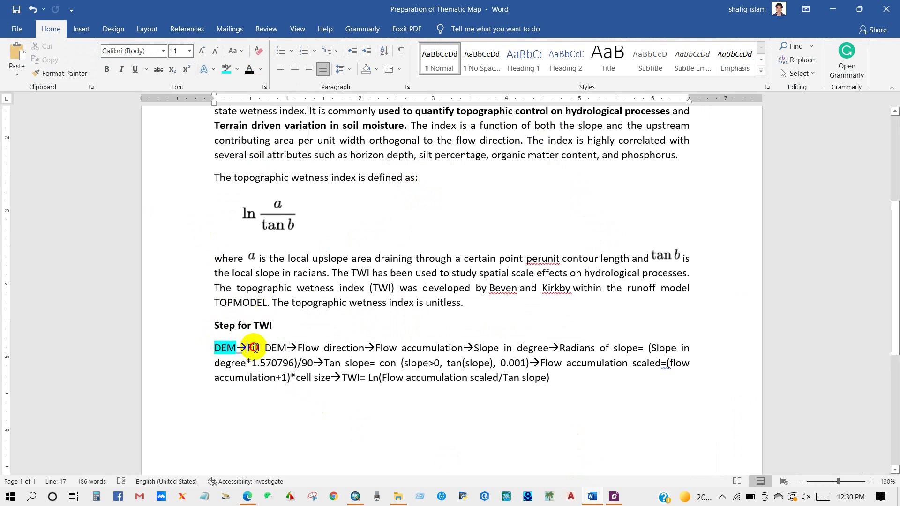
left_click(227, 70)
left_click(249, 334)
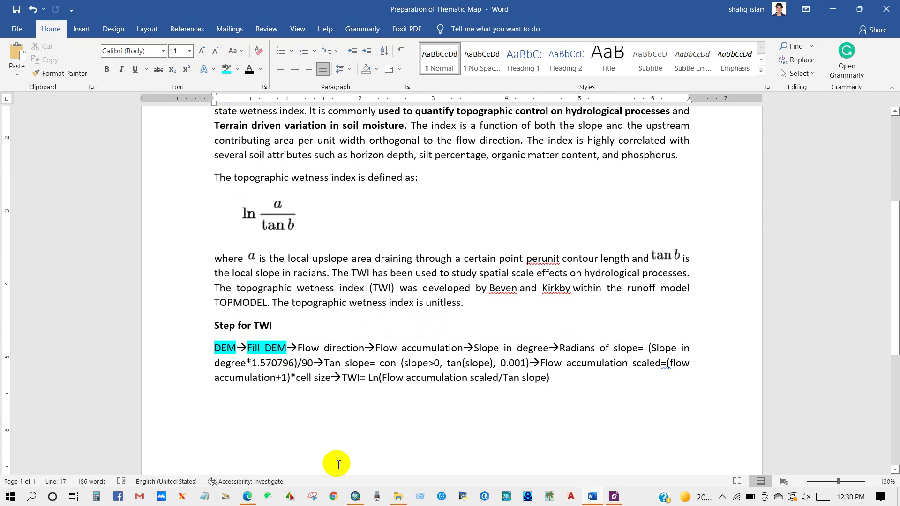
Switch to ArcMap and open the Fill tool from Spatial Analyst Hydrology with DEM as the input surface raster.
left_click(355, 496)
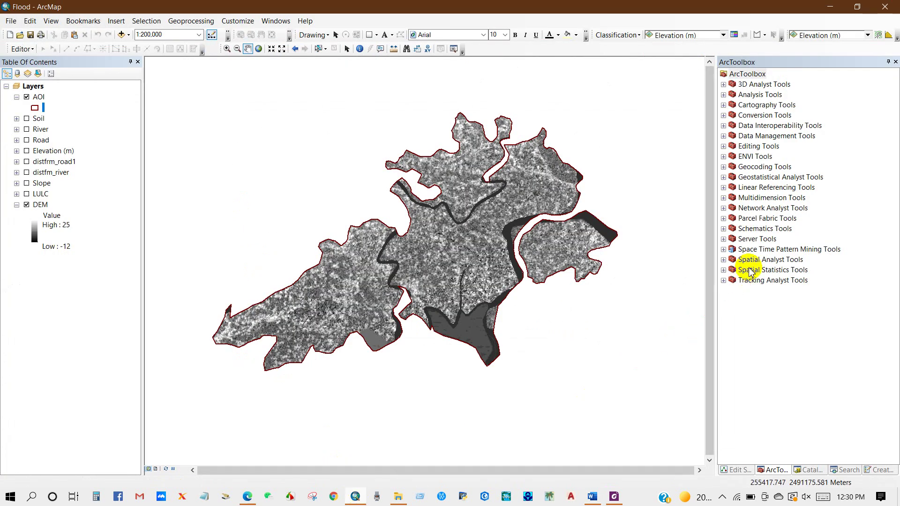
left_click(747, 74)
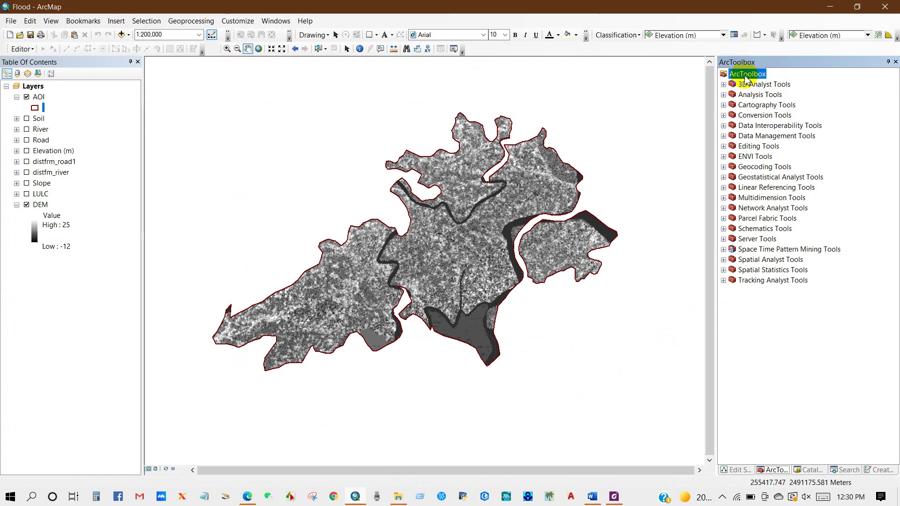
double_click(763, 260)
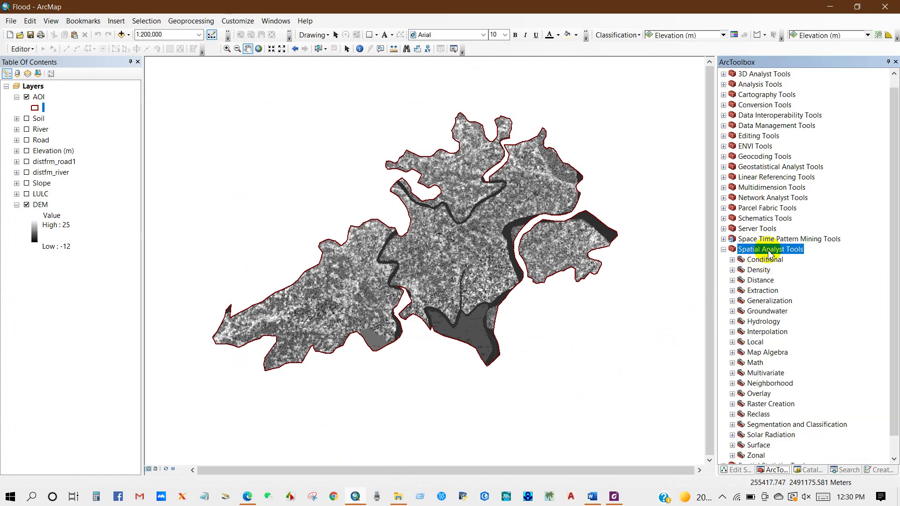
left_click(739, 323)
left_click(732, 322)
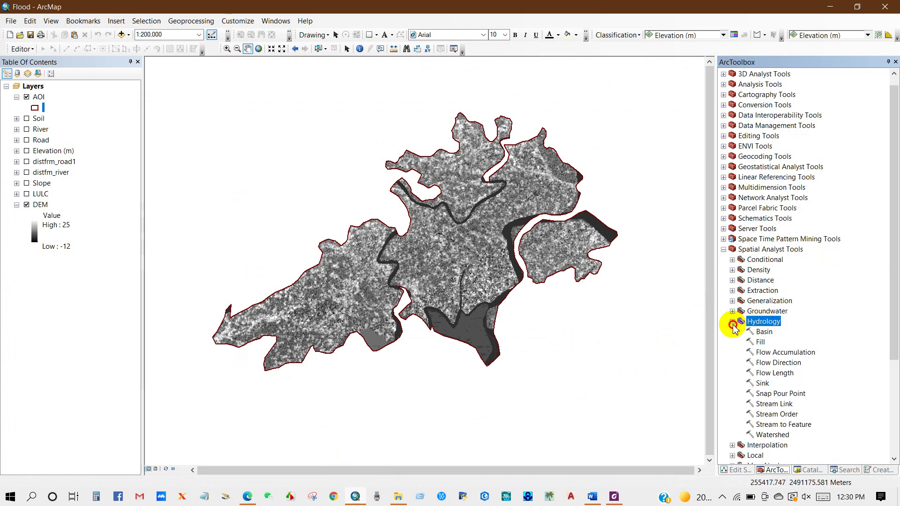
left_click(761, 342)
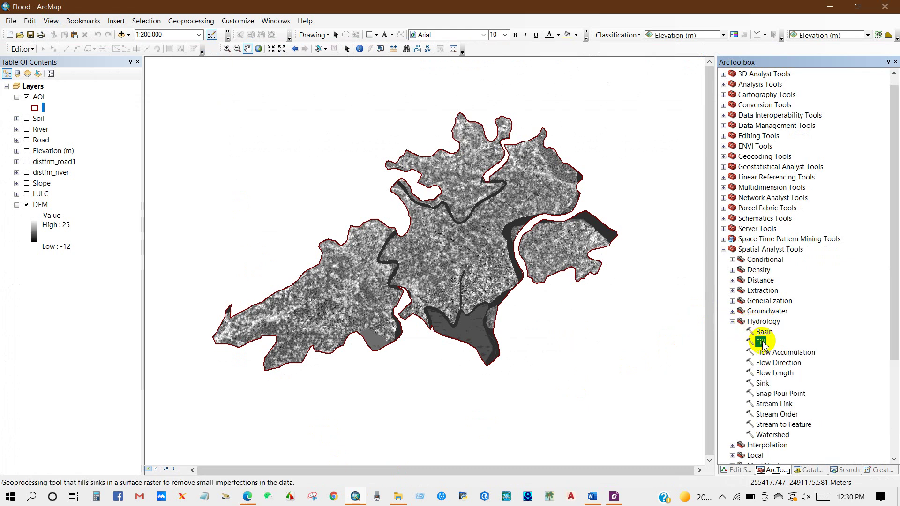
double_click(761, 342)
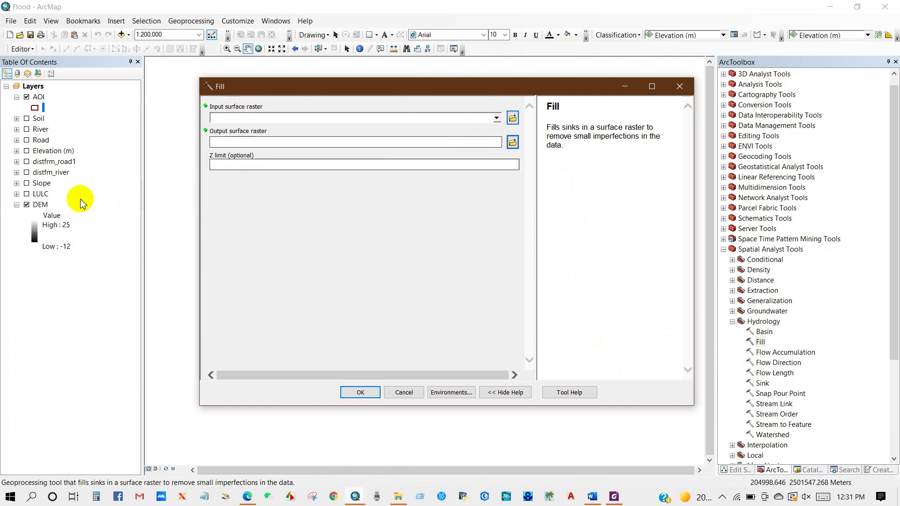
left_click_drag(40, 204, 256, 116)
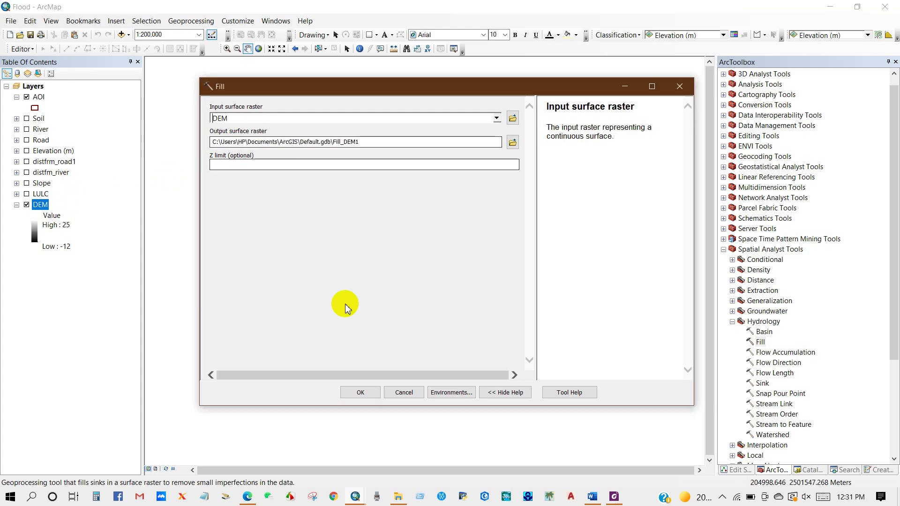
Run Fill with the processing extent set to Same as layer AOI, and hide the original DEM layer.
left_click(441, 392)
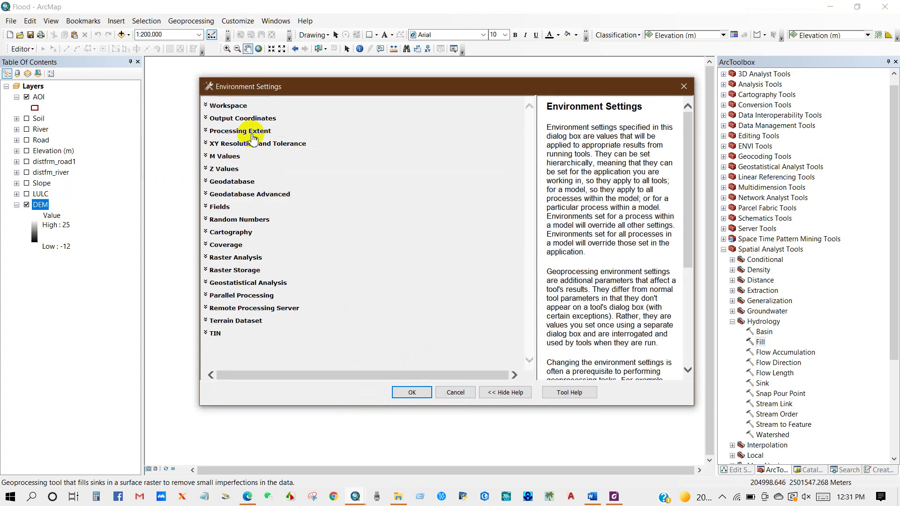
left_click(253, 135)
left_click(237, 152)
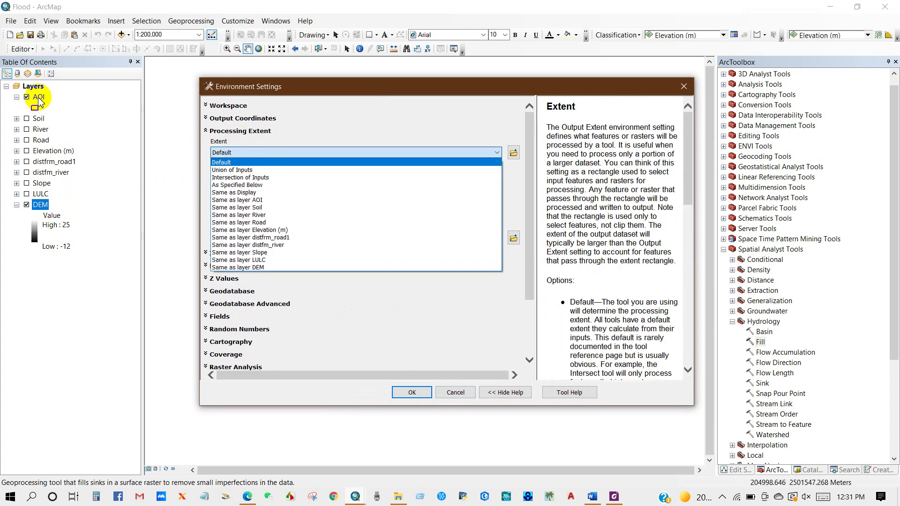
left_click(240, 201)
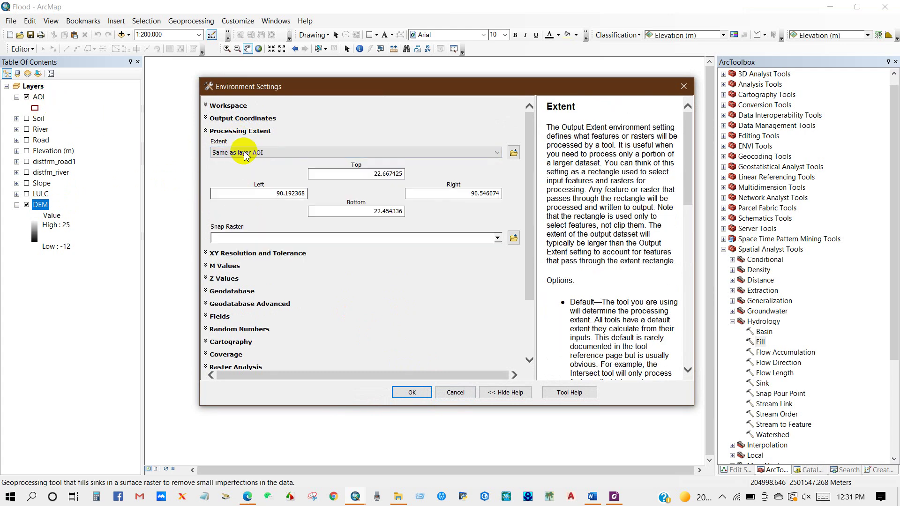
left_click(404, 393)
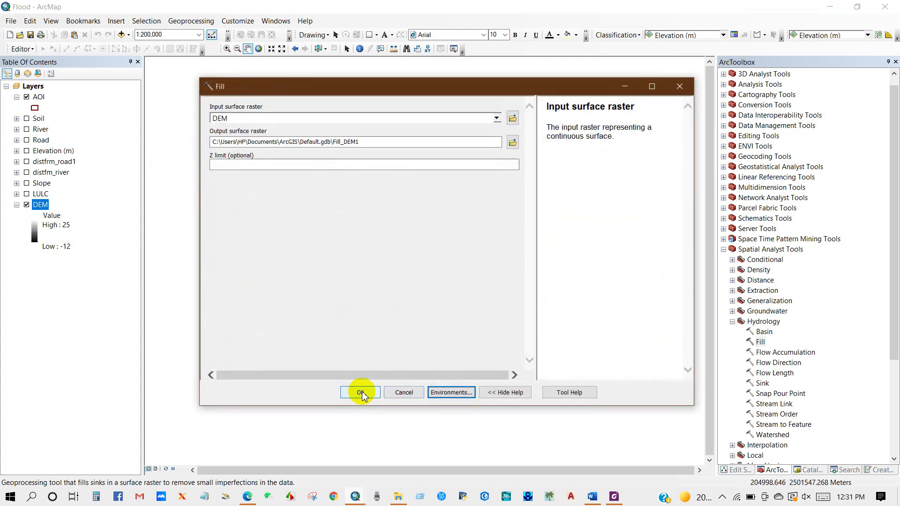
left_click(360, 392)
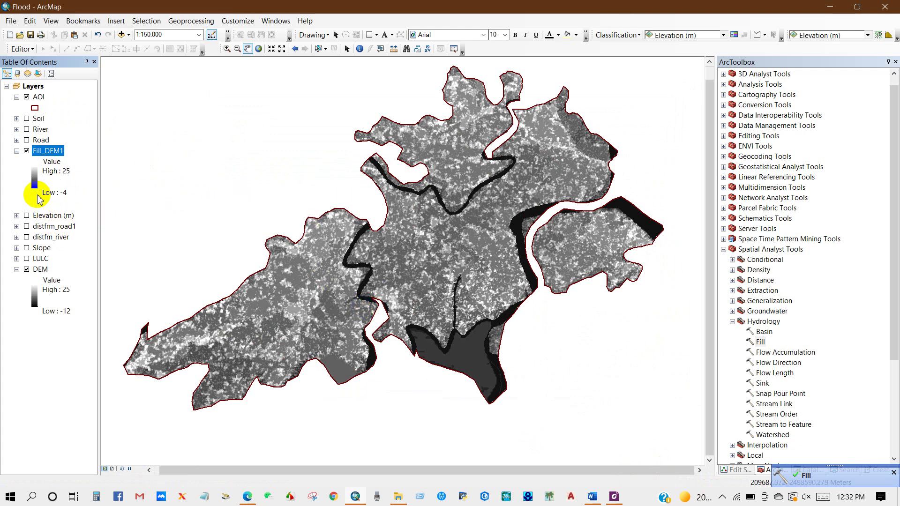
left_click(27, 270)
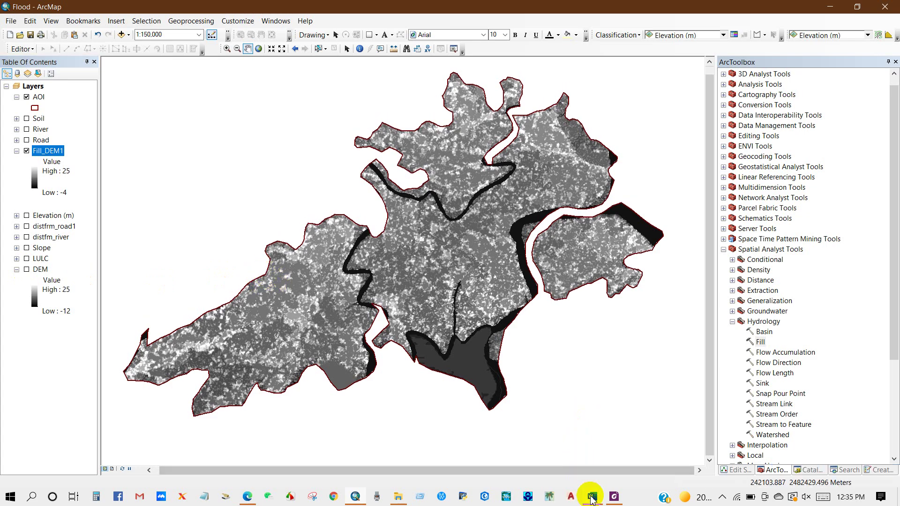
Check the Flow direction stage in the Word workflow and return to ArcMap.
left_click(592, 498)
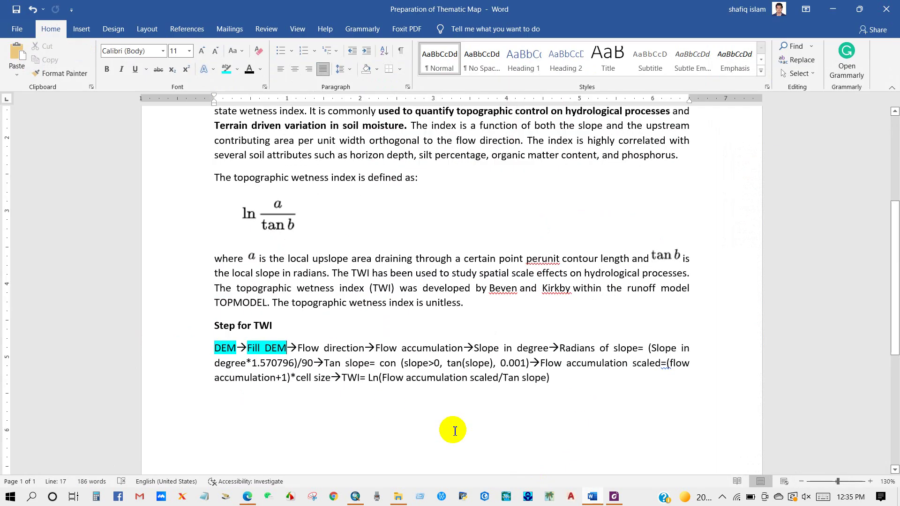
left_click_drag(300, 345, 350, 347)
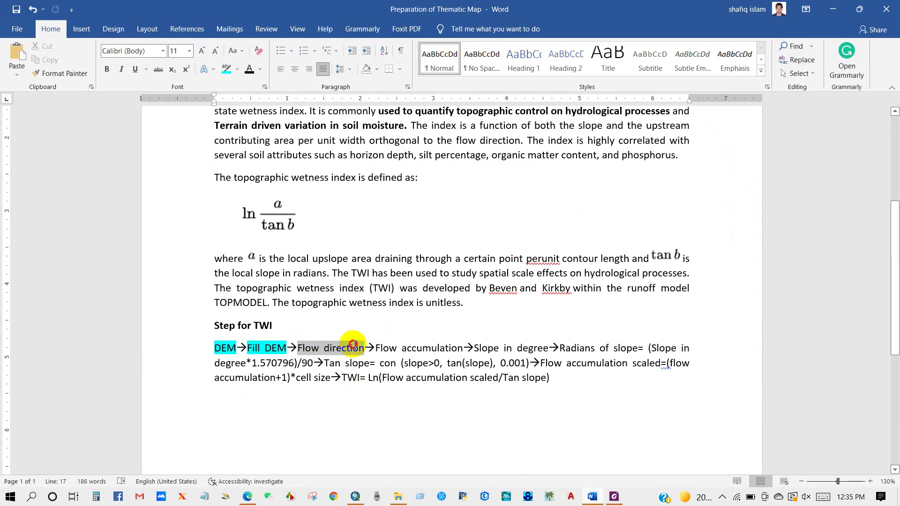
left_click(350, 348)
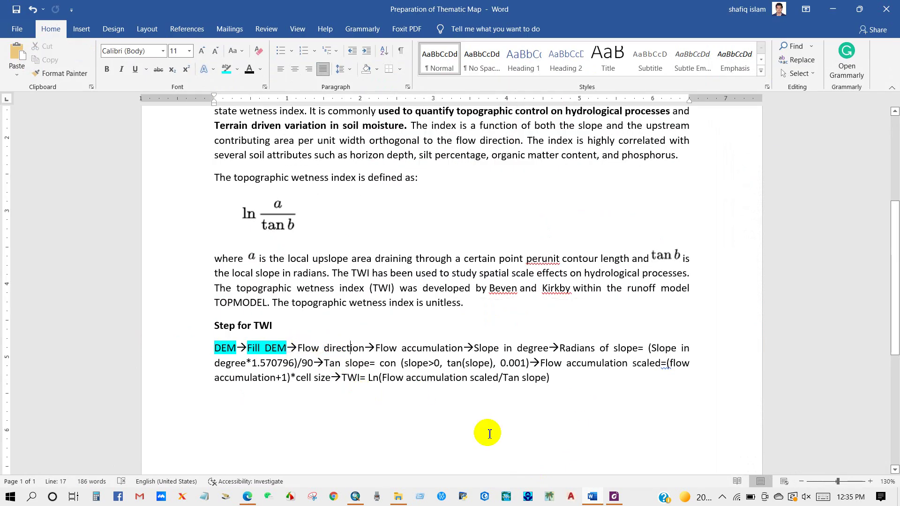
left_click(356, 497)
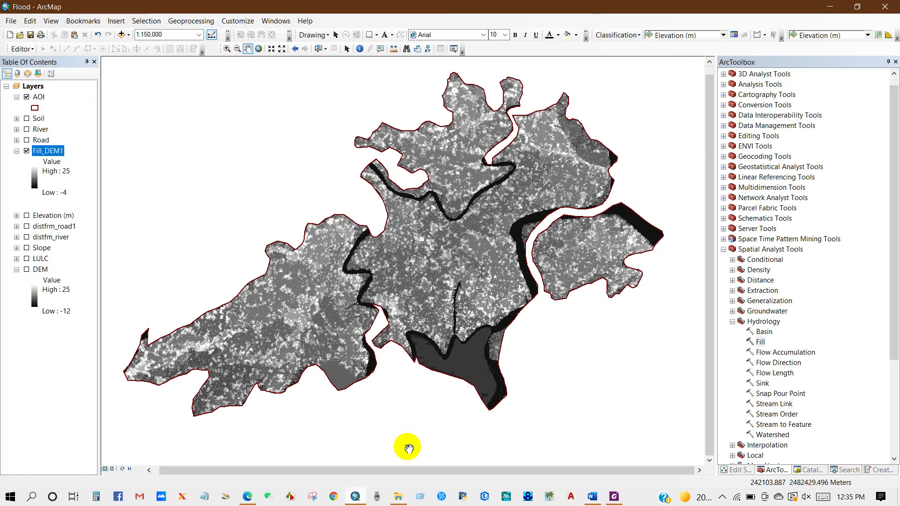
Run Flow Direction on Fill_DEM1, hide the Fill_DEM1 layer and rename the resulting layer FlowDir.
double_click(768, 364)
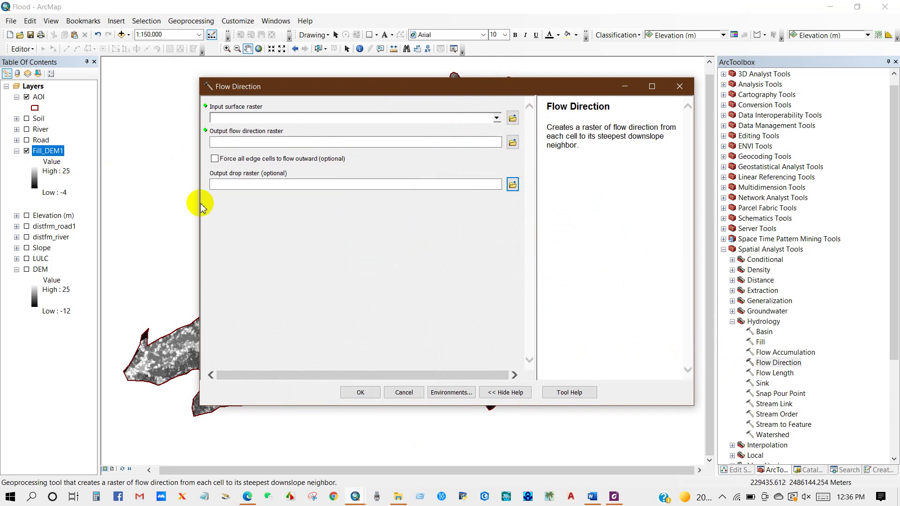
left_click_drag(49, 151, 254, 116)
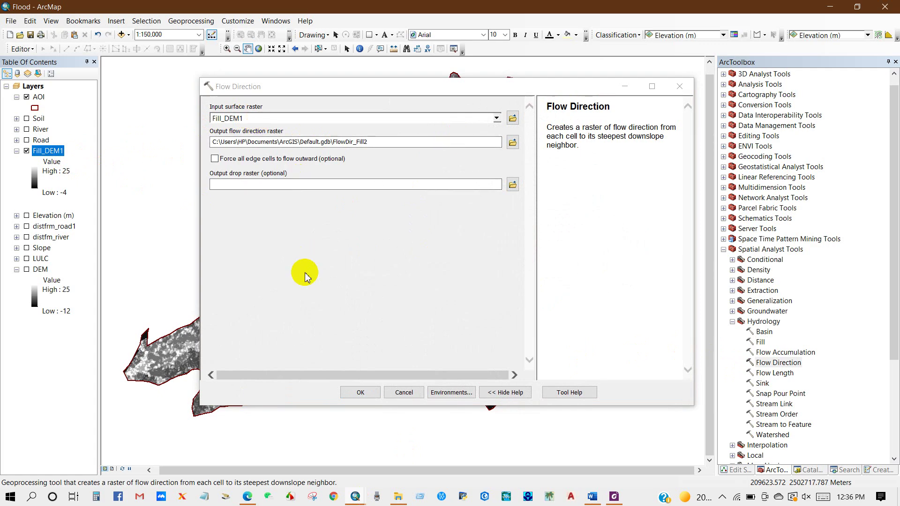
left_click(360, 393)
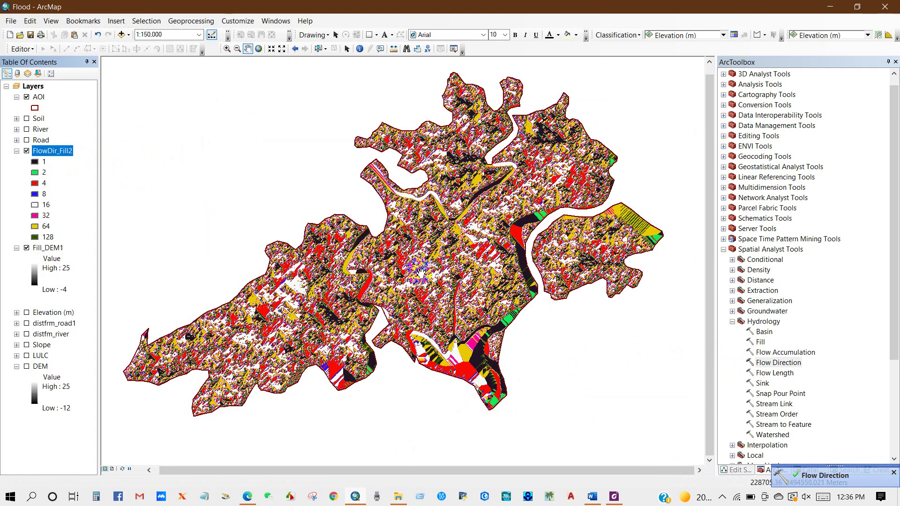
left_click(27, 248)
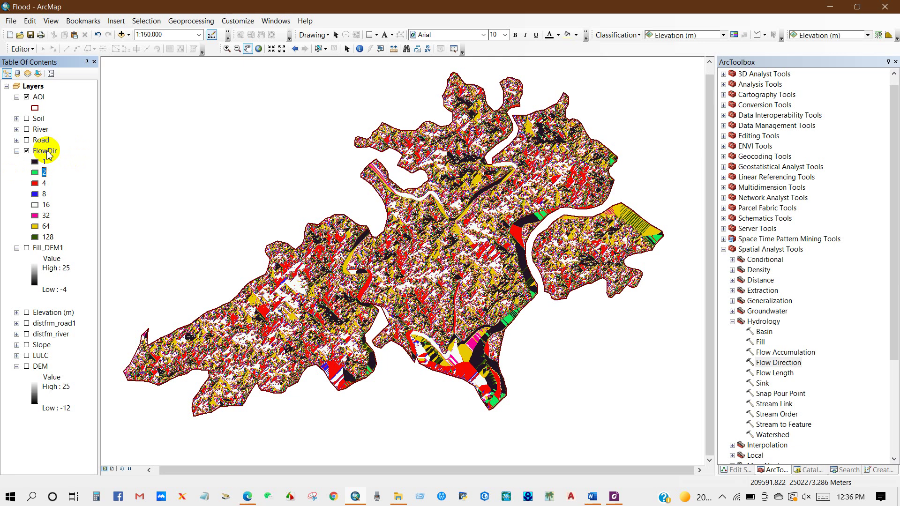
Switch to the Word document, highlight Flow direction in turquoise and check the Flow accumulation stage.
left_click(591, 495)
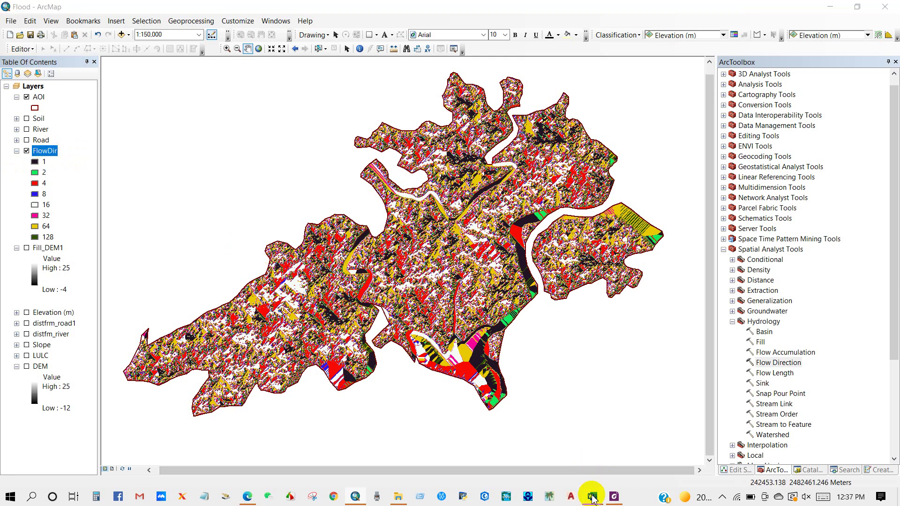
left_click_drag(297, 348, 364, 348)
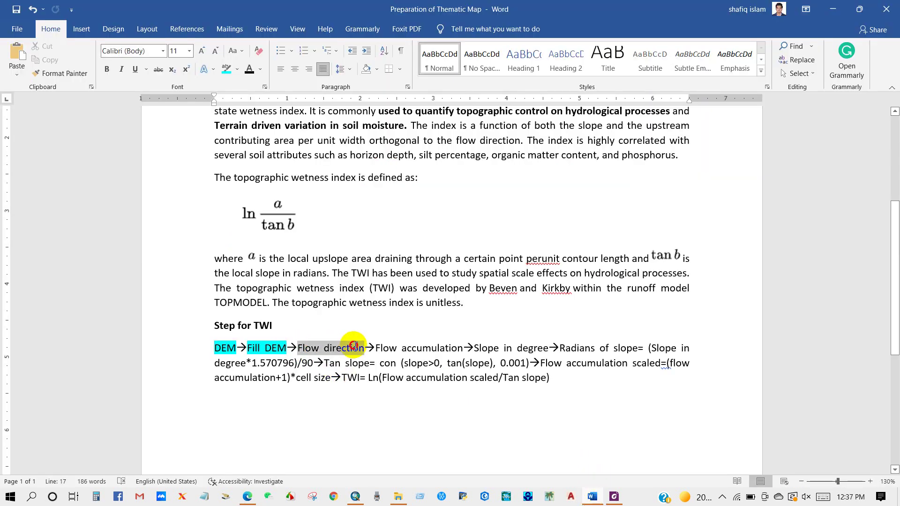
left_click(226, 69)
left_click(378, 339)
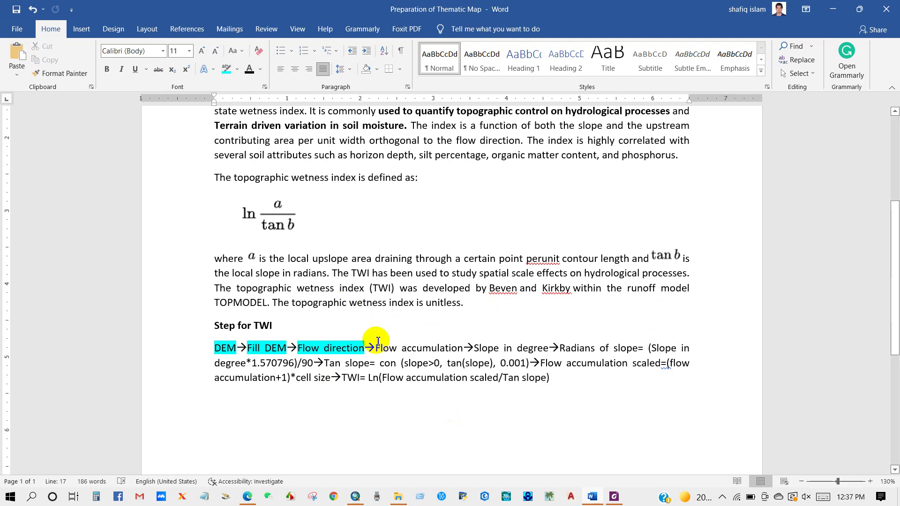
left_click_drag(377, 347, 440, 347)
left_click(441, 348)
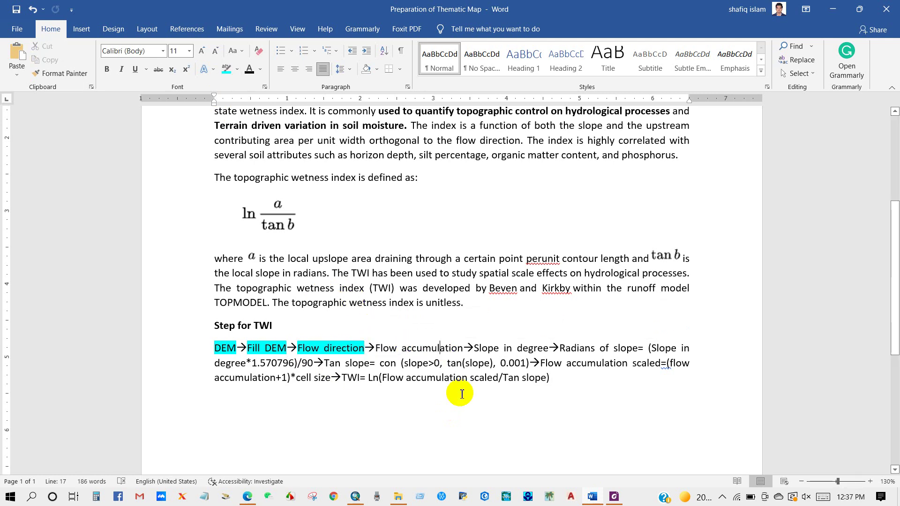
Return to ArcMap and run Flow Accumulation on FlowDir with output raster Flow_Accum and FLOAT data type, and hide FlowDir.
left_click(355, 497)
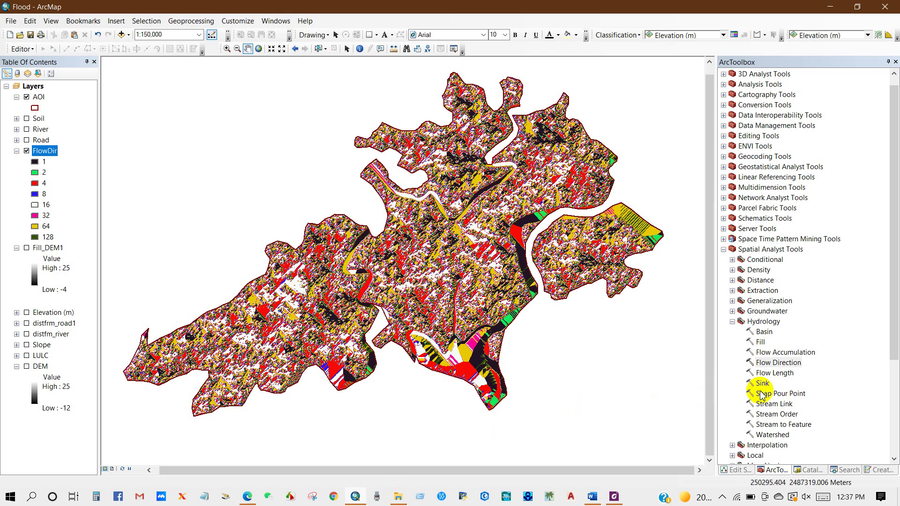
double_click(785, 352)
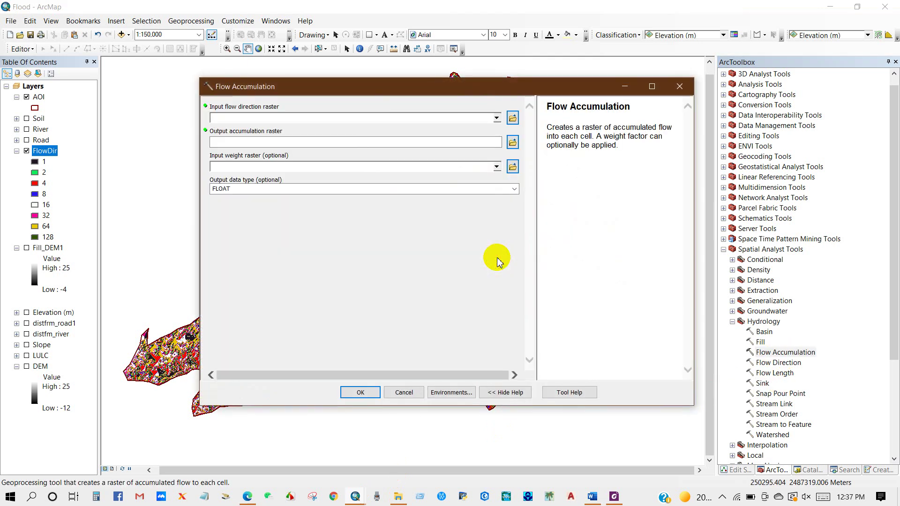
left_click_drag(44, 150, 281, 119)
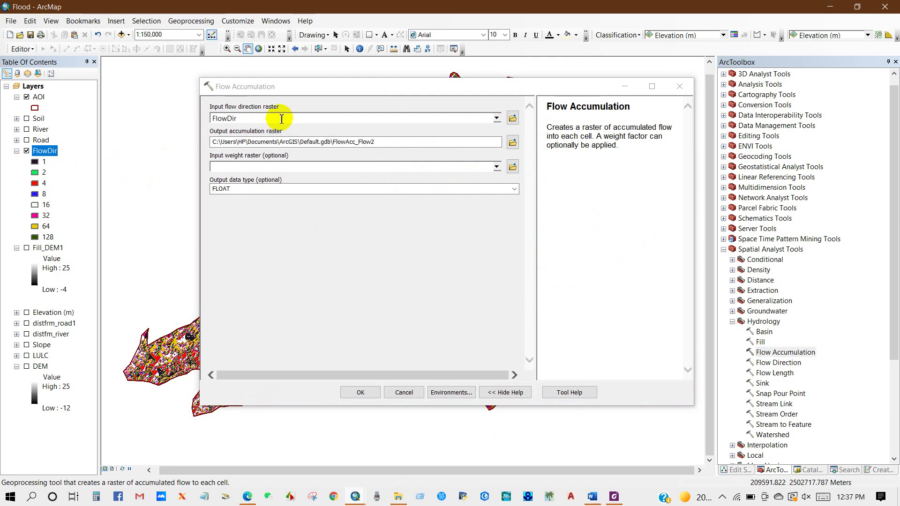
left_click(381, 143)
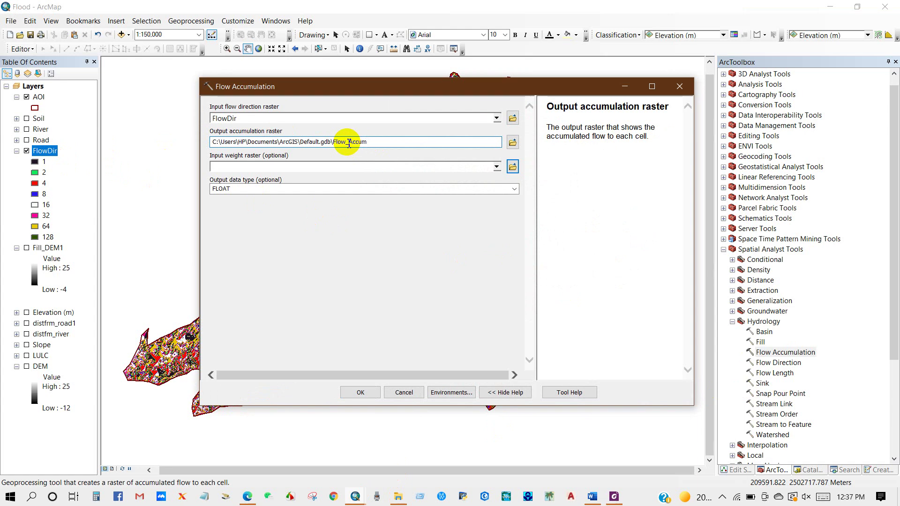
left_click(359, 392)
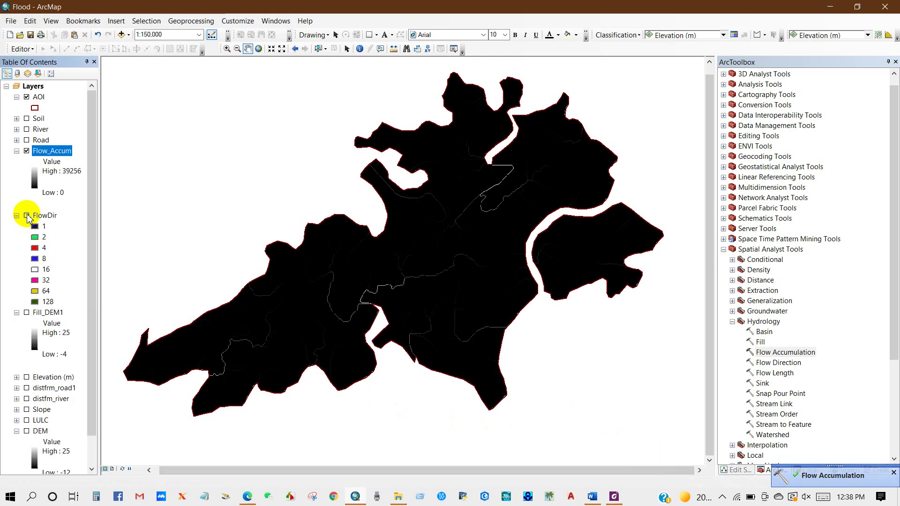
left_click_drag(311, 252, 341, 265)
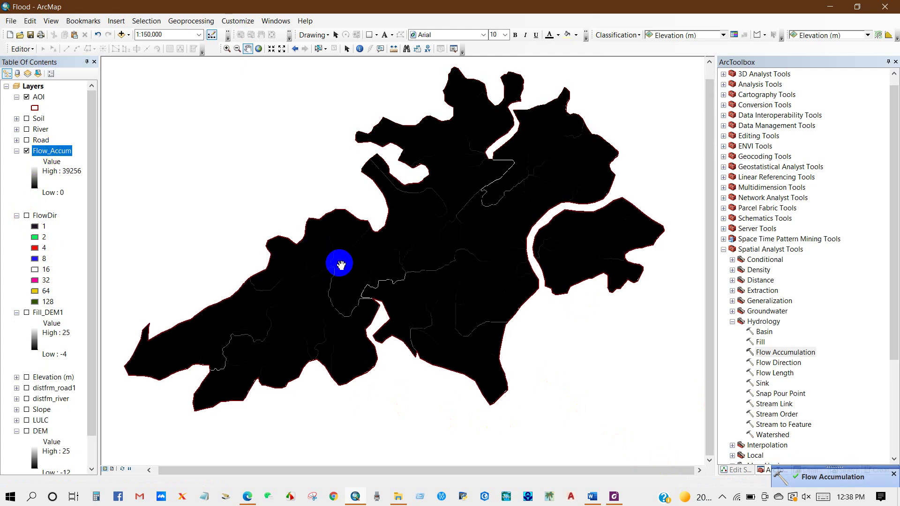
Switch to the Word document, highlight Flow accumulation in turquoise and check the Slope in degree stage.
left_click(593, 494)
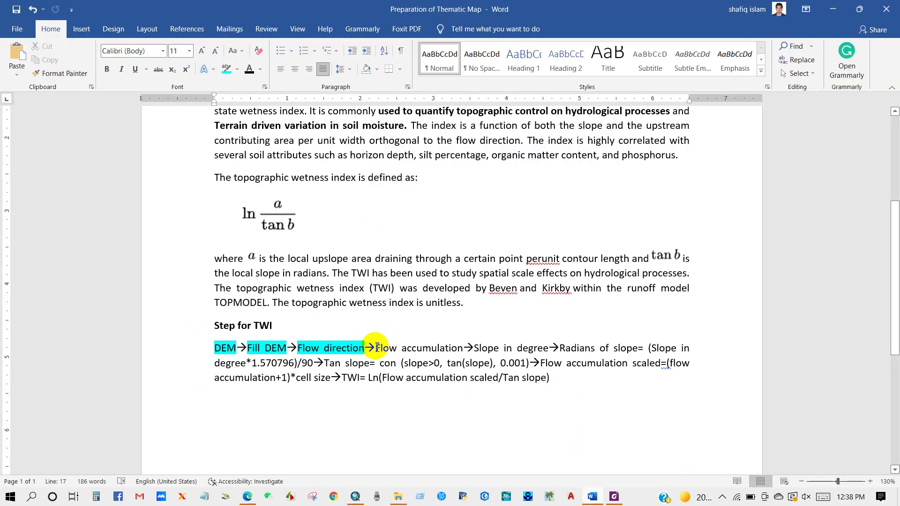
left_click_drag(375, 348, 463, 349)
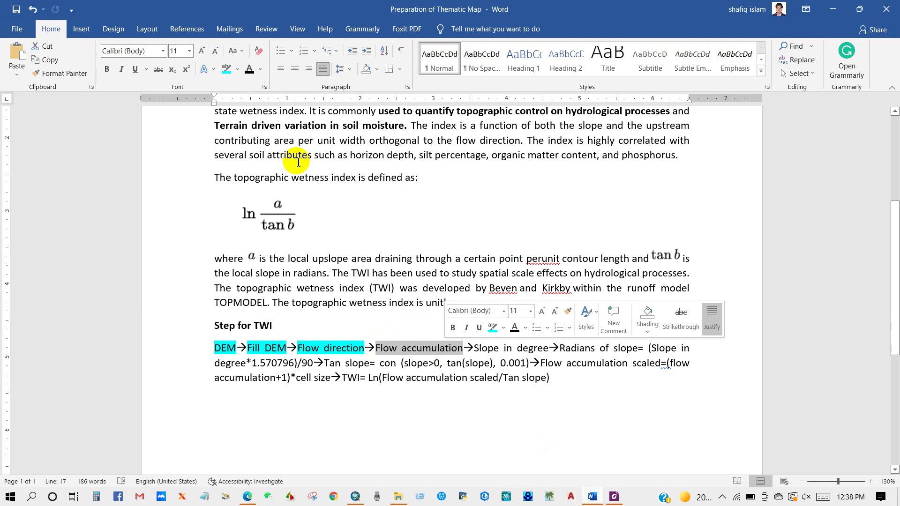
left_click(227, 69)
left_click(473, 351)
left_click_drag(474, 349, 526, 350)
left_click(527, 351)
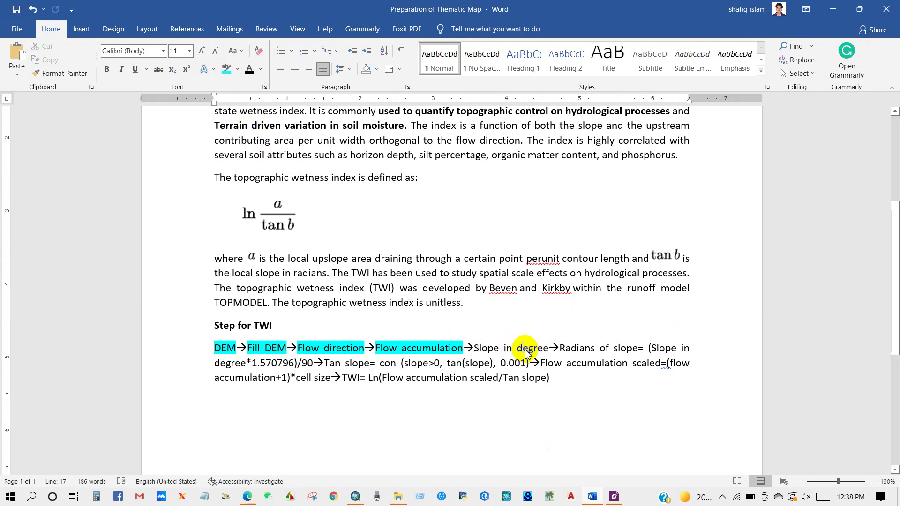
Return to ArcMap and open the Slope tool from the Spatial Analyst Surface toolset.
left_click(356, 495)
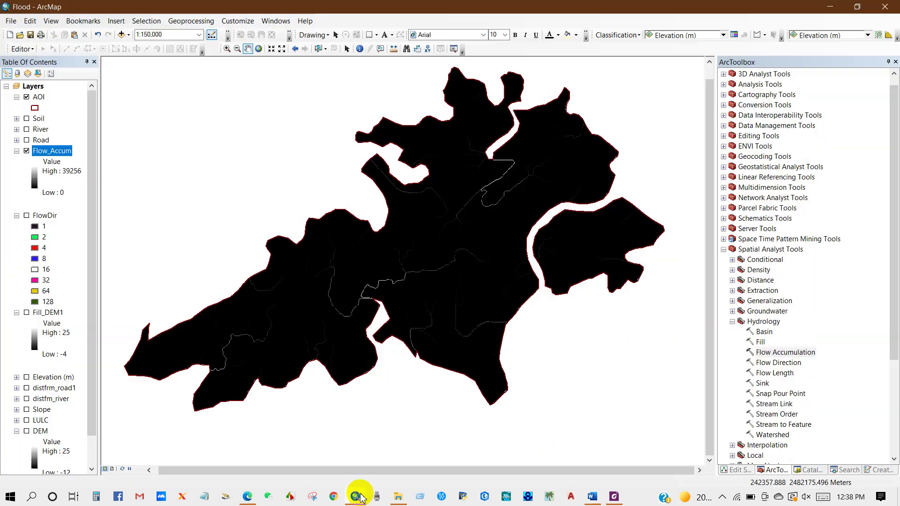
left_click(591, 496)
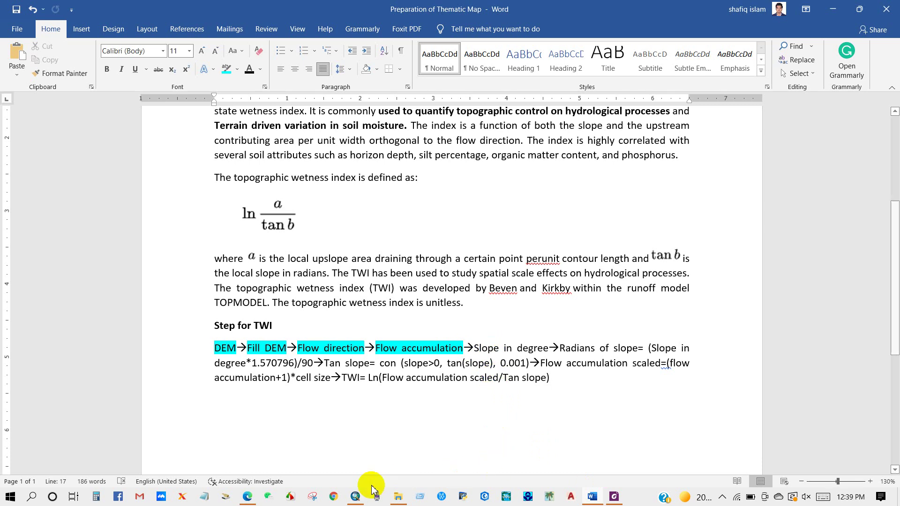
left_click(356, 496)
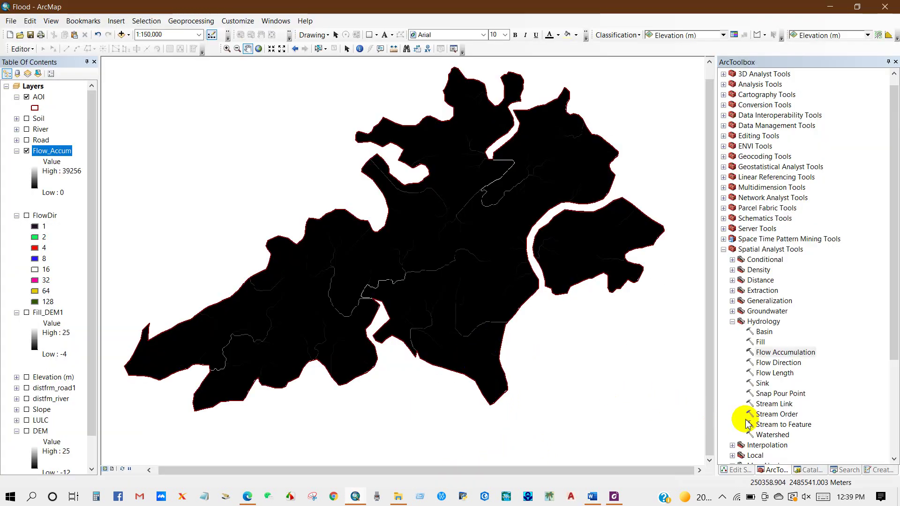
scroll(751, 408, "down", 1)
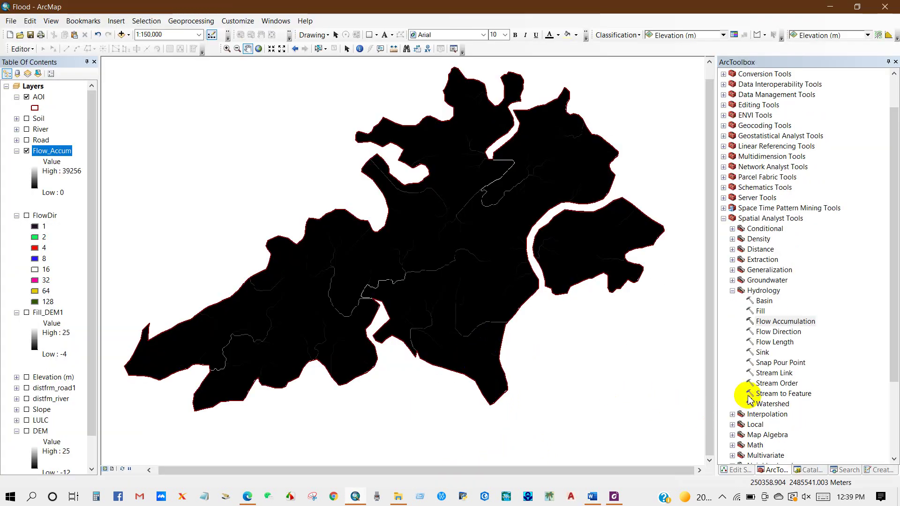
scroll(750, 399, "down", 4)
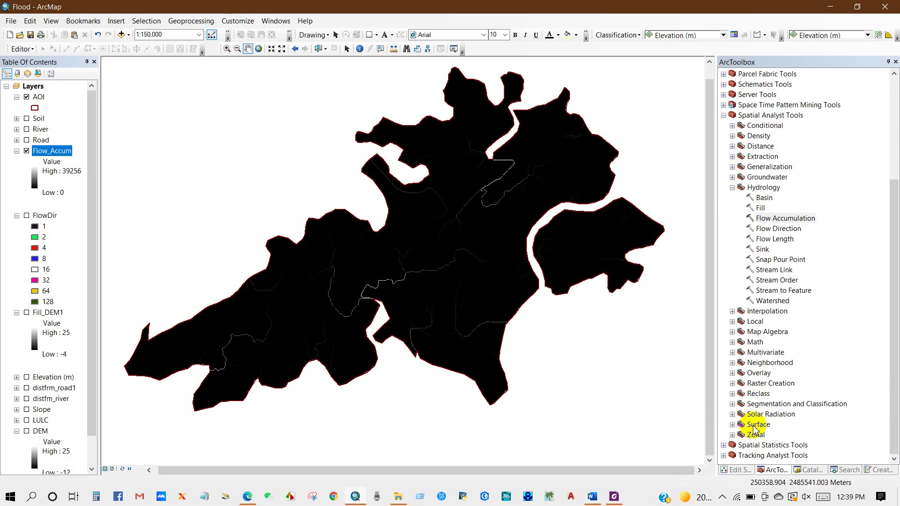
left_click(733, 425)
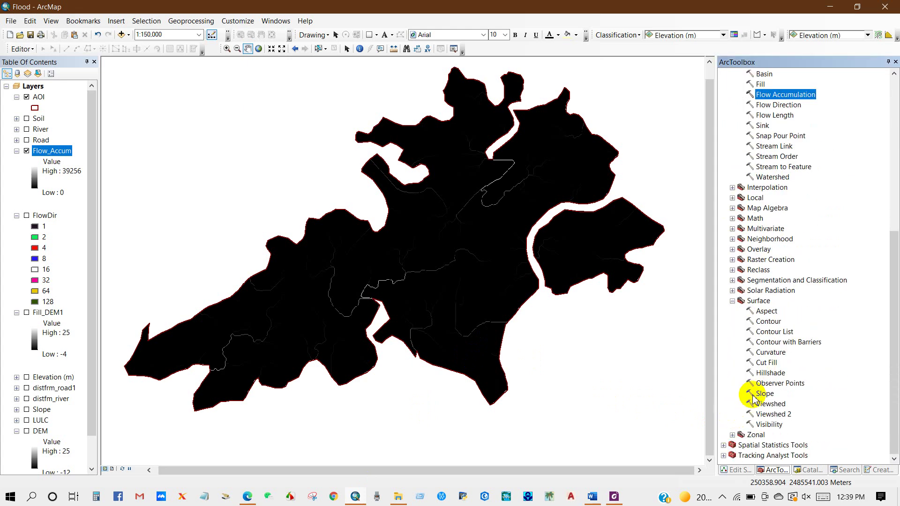
double_click(764, 393)
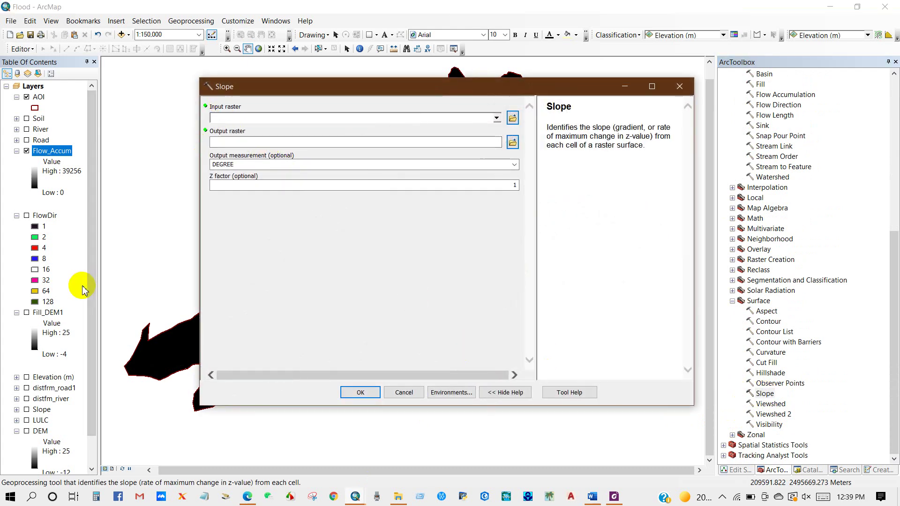
Run Slope on Fill_DEM1 with the output named Slope_, DEGREE as output measurement and a Z factor of 2.
left_click(45, 313)
left_click_drag(45, 315, 248, 118)
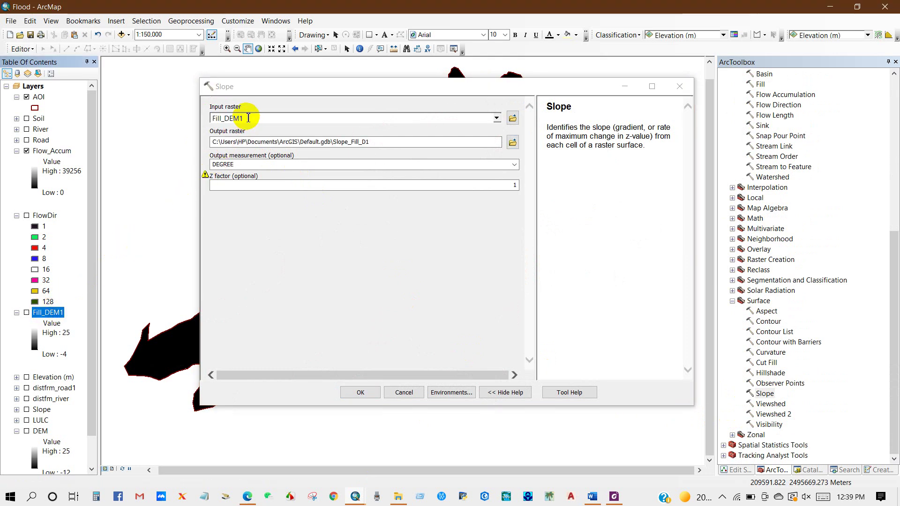
left_click(370, 142)
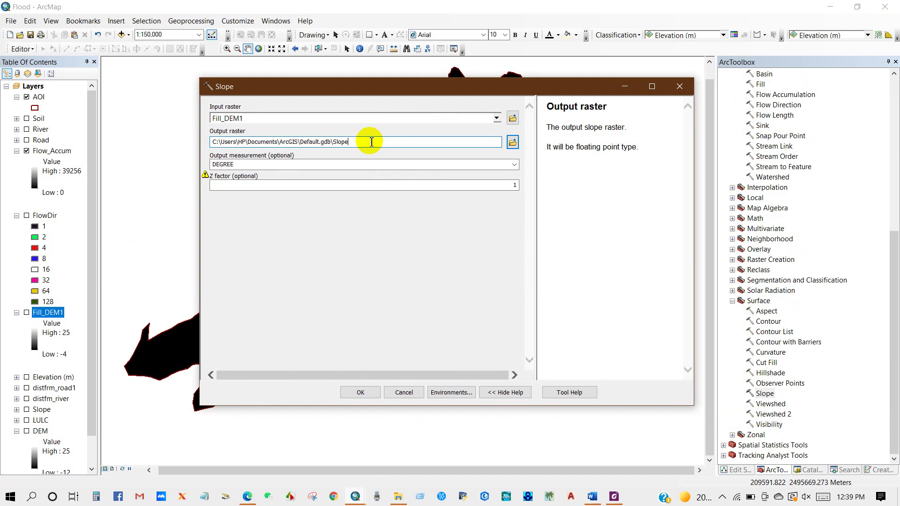
left_click(514, 164)
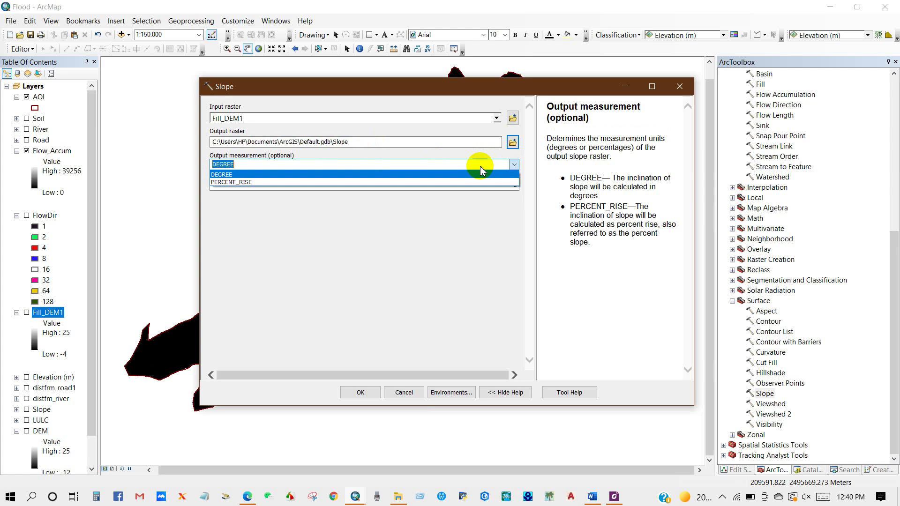
left_click(474, 174)
left_click(413, 221)
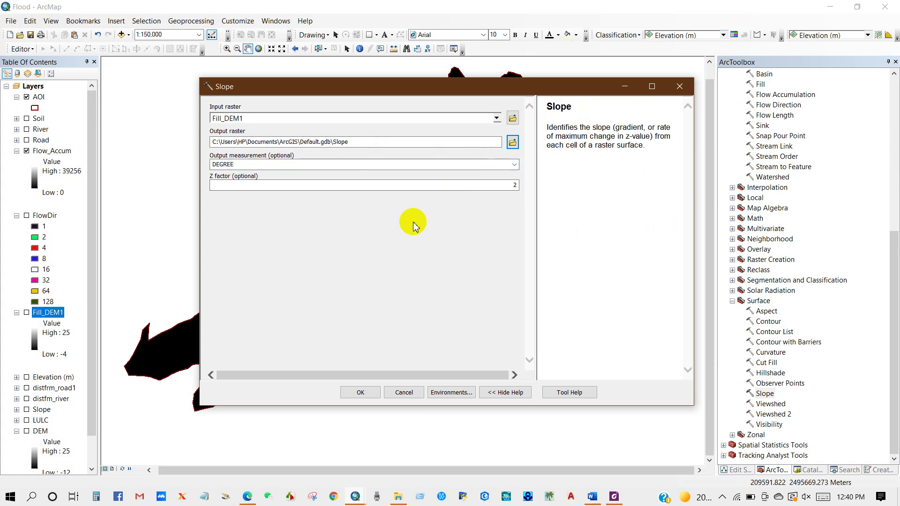
left_click(362, 393)
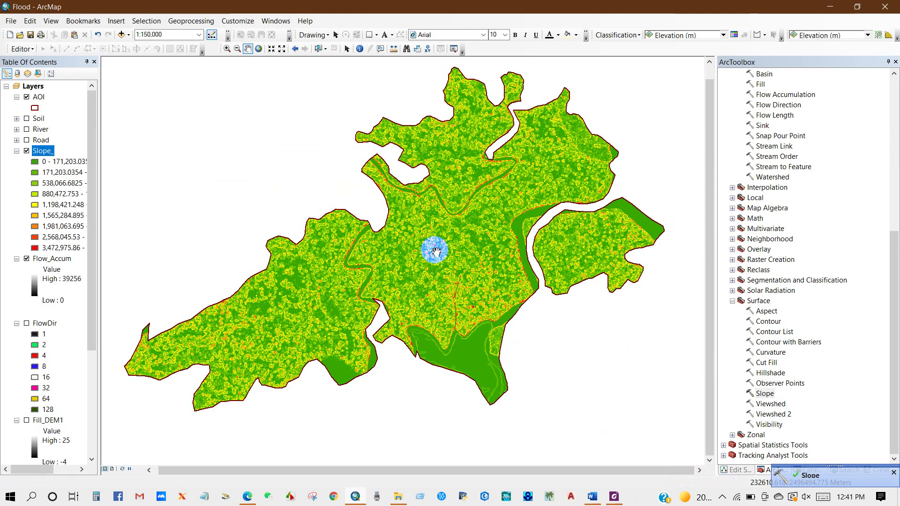
left_click_drag(378, 277, 389, 279)
Switch to the Word document, highlight Slope in degree in turquoise and check the Radians of slope formula.
left_click(592, 498)
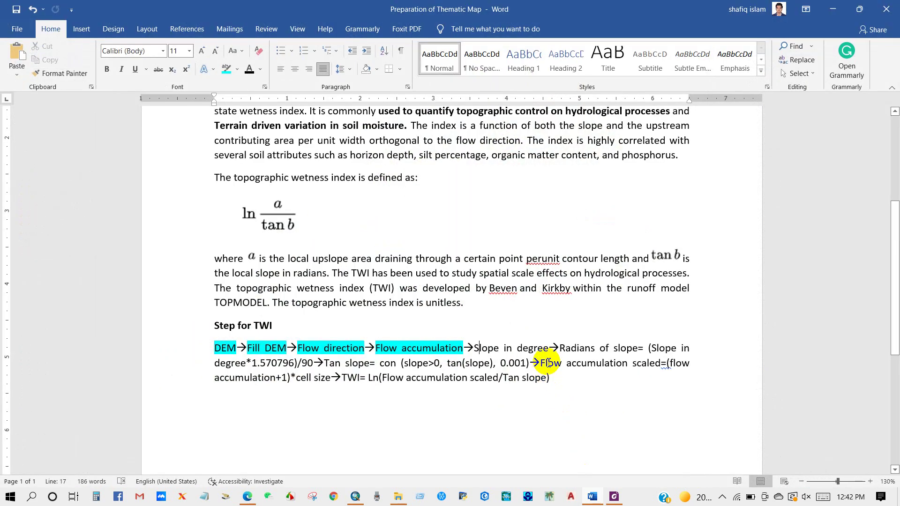
left_click_drag(476, 348, 549, 348)
left_click(226, 75)
left_click(567, 341)
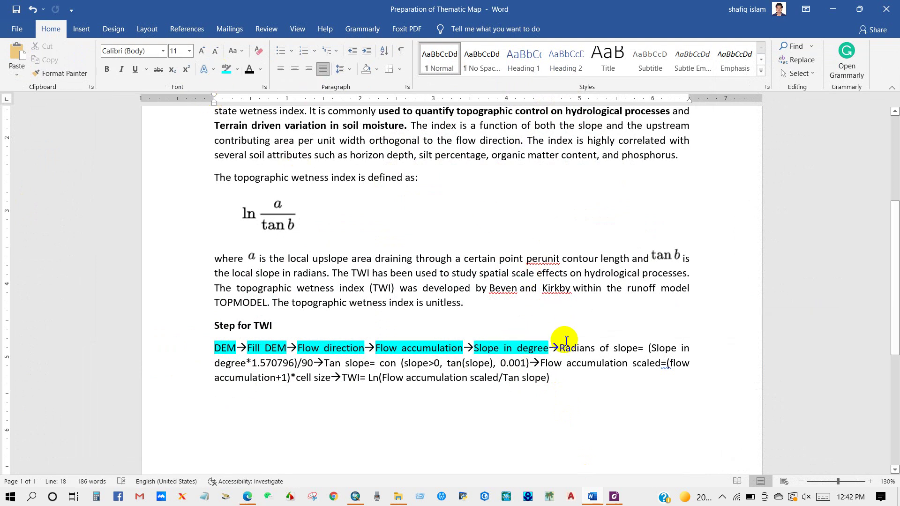
left_click_drag(574, 348, 313, 363)
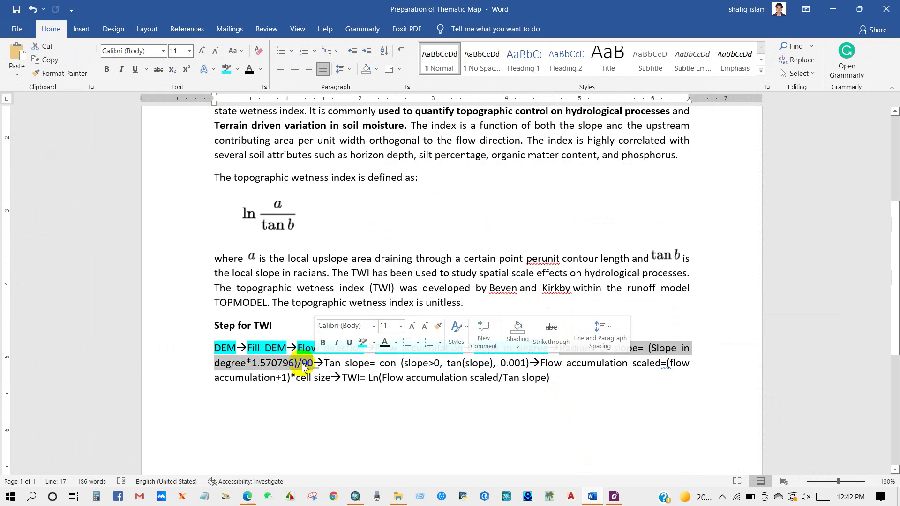
left_click(302, 363)
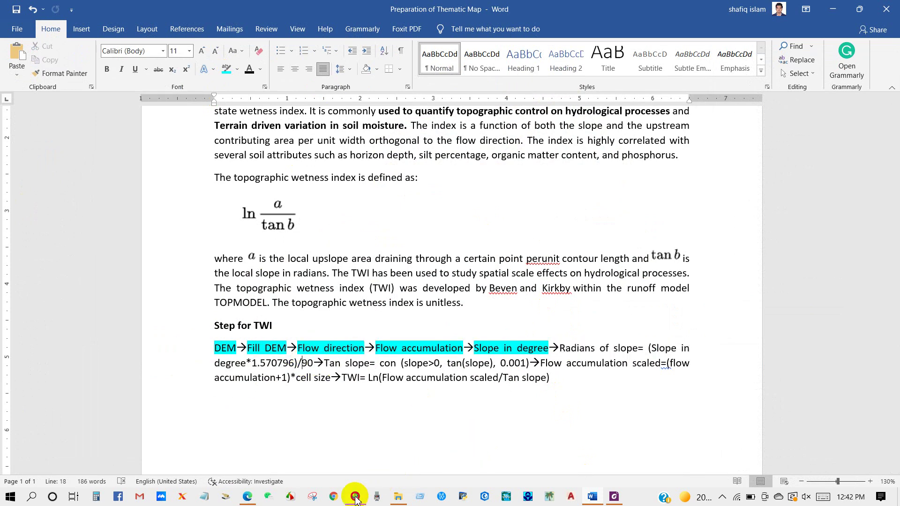
Return to ArcMap and open Raster Calculator from the Map Algebra toolset.
left_click(365, 496)
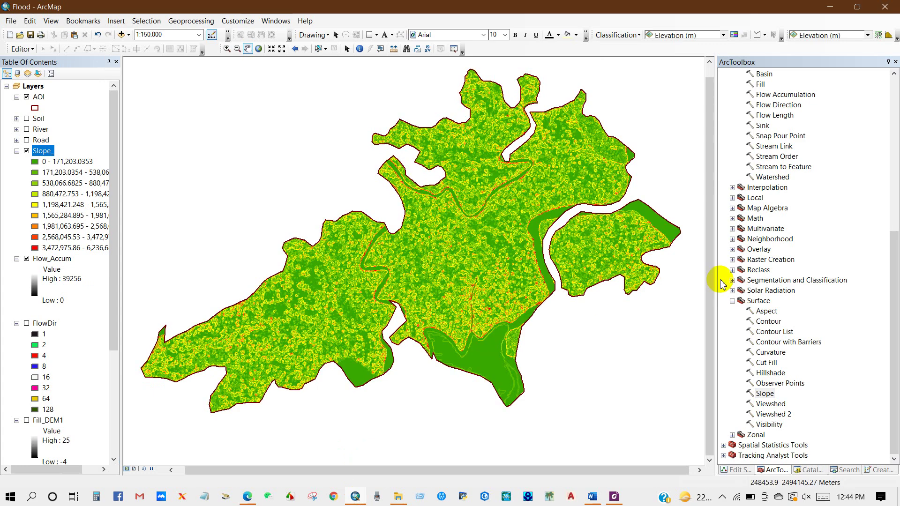
left_click(755, 208)
left_click(732, 208)
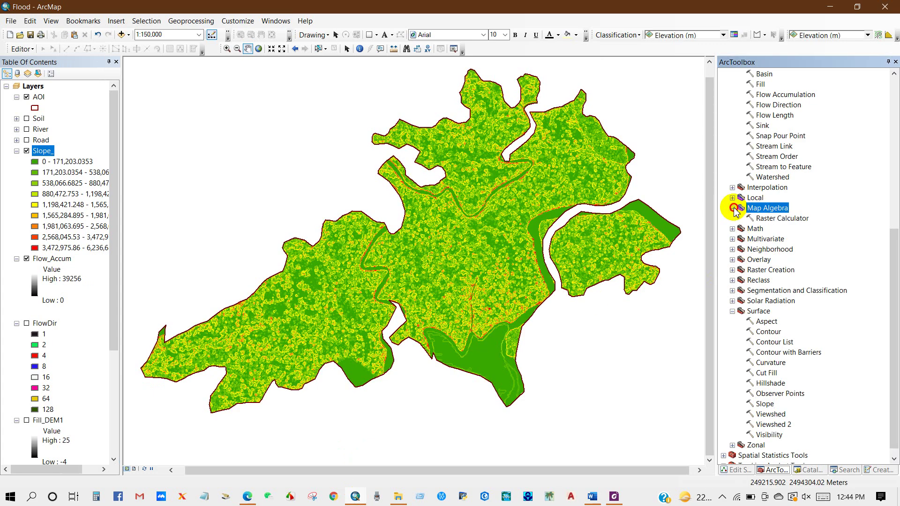
double_click(778, 218)
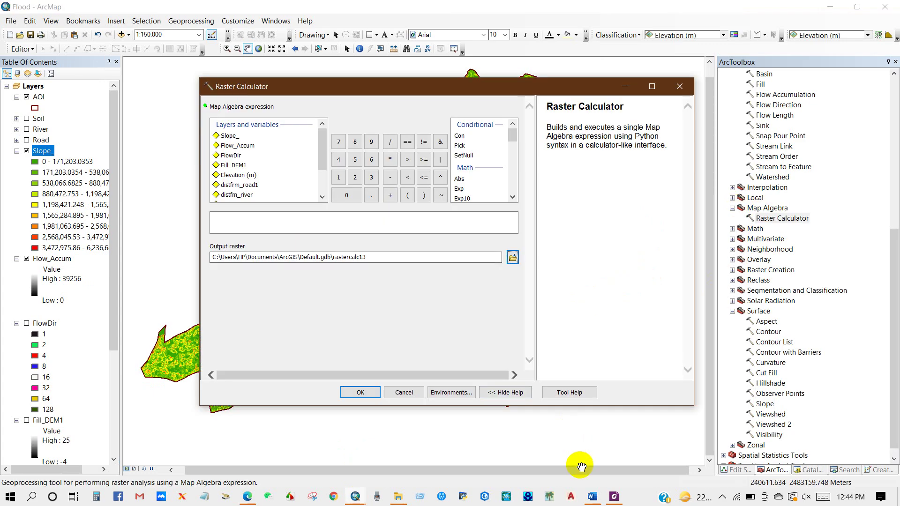
Switch to the Word document and copy "*1.570796)/90" from the Radians of slope formula.
left_click(592, 496)
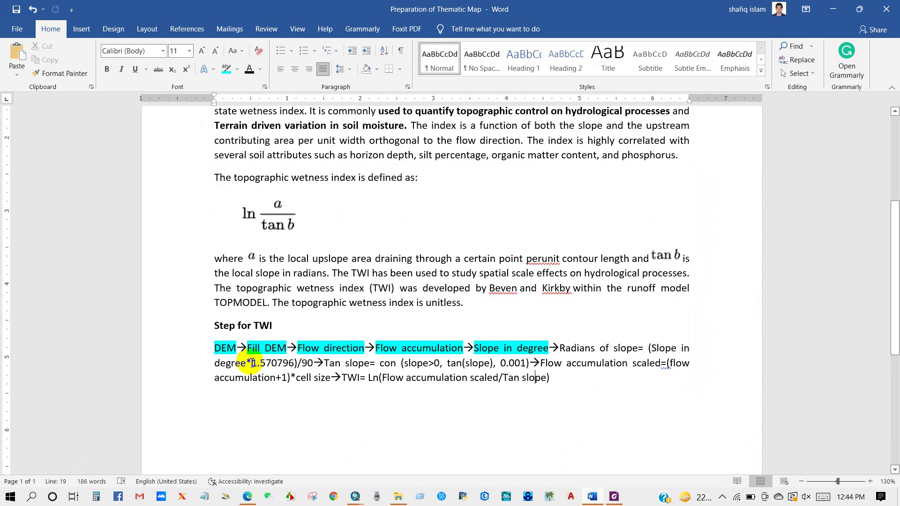
left_click_drag(249, 362, 277, 362)
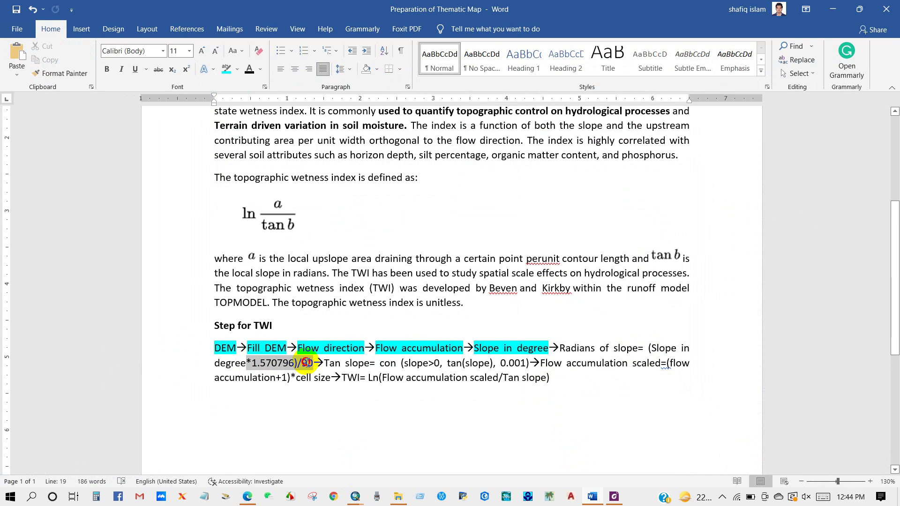
right_click(302, 362)
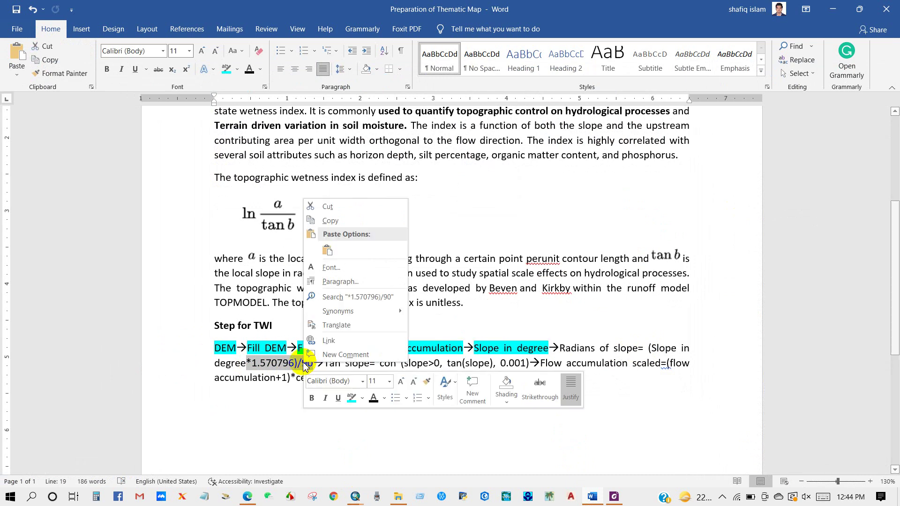
left_click(325, 222)
mouse_move(356, 495)
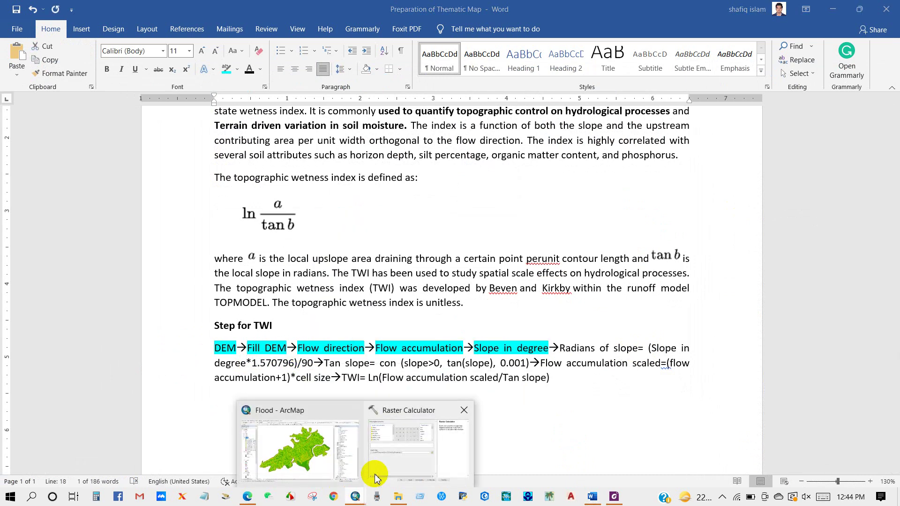
Paste the copied text into ArcMap's Raster Calculator and complete the expression as ("Slope_"*1.570796)/90.
left_click(377, 469)
left_click(289, 218)
right_click(289, 220)
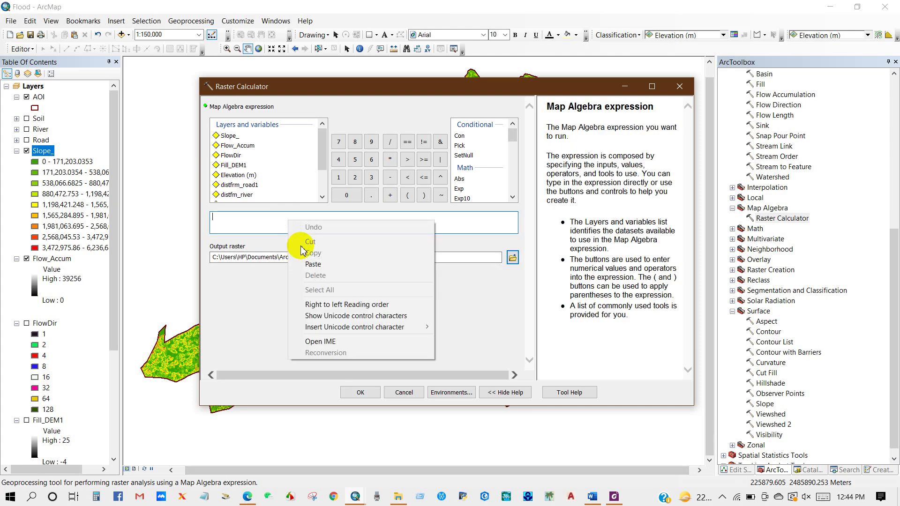
left_click(312, 264)
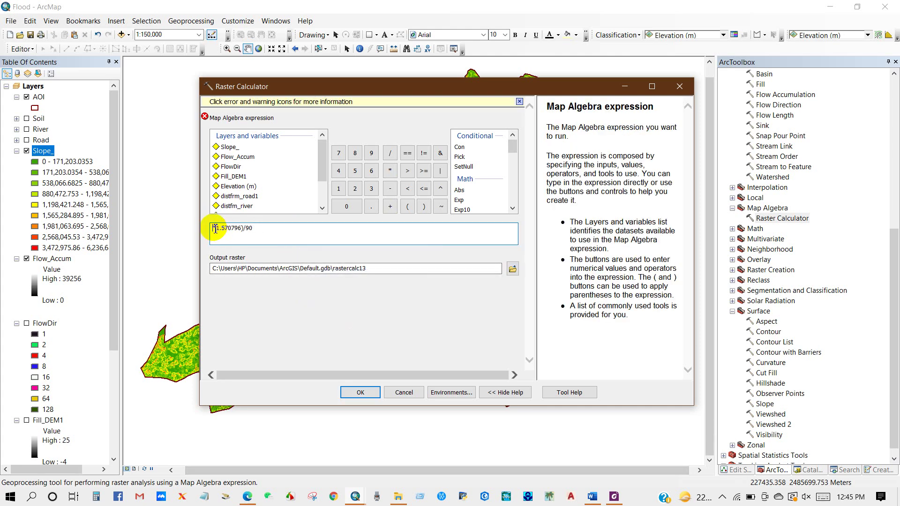
left_click(406, 207)
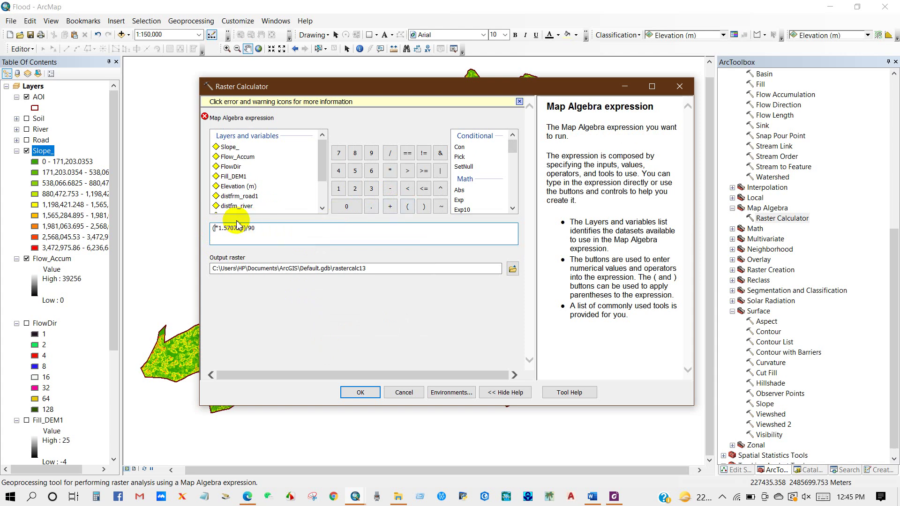
double_click(229, 148)
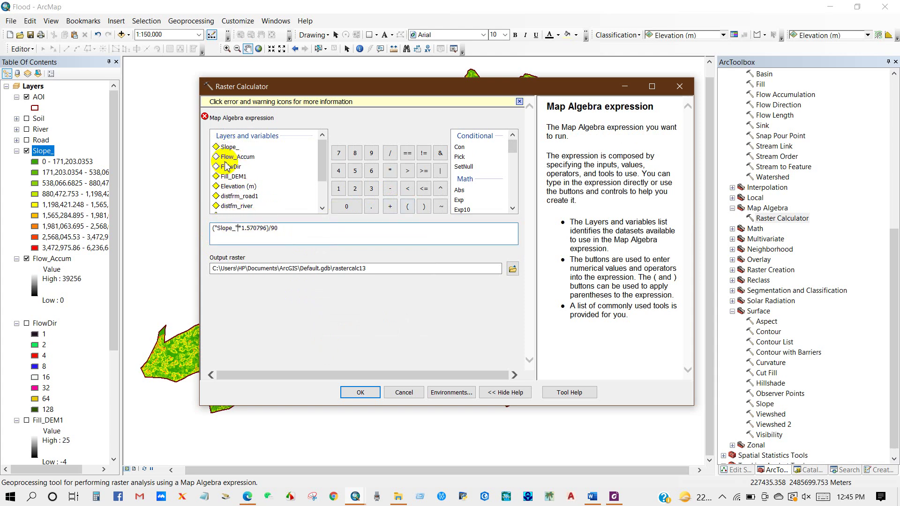
left_click(296, 219)
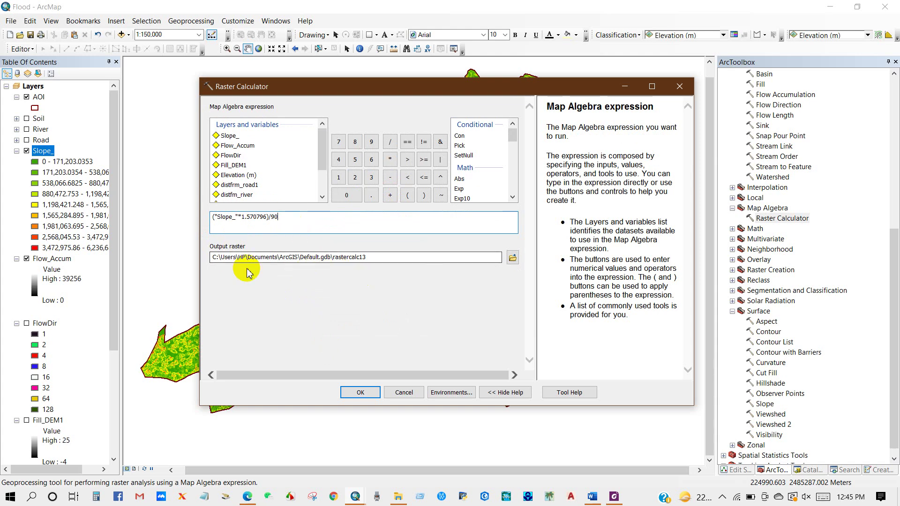
Name the output raster Radian_slope in the Flood Assessment Tutorial folder and run the calculation.
left_click(512, 258)
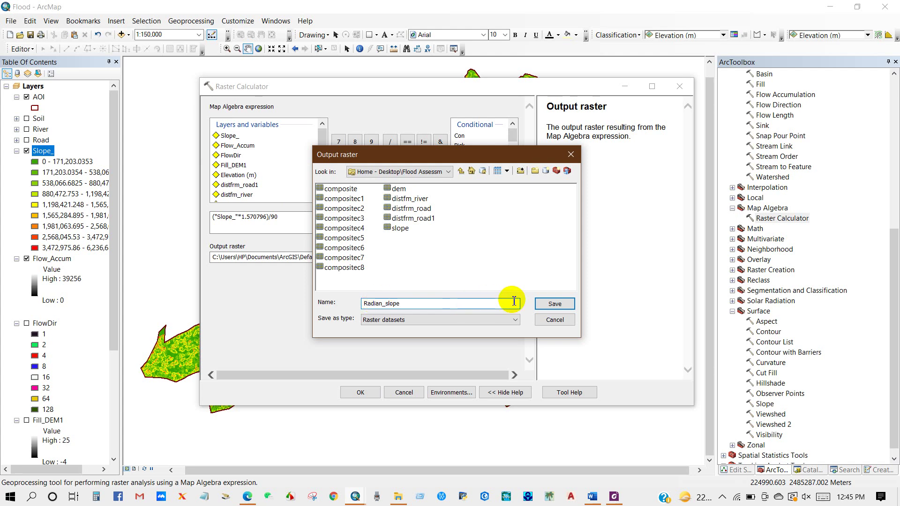
left_click(548, 305)
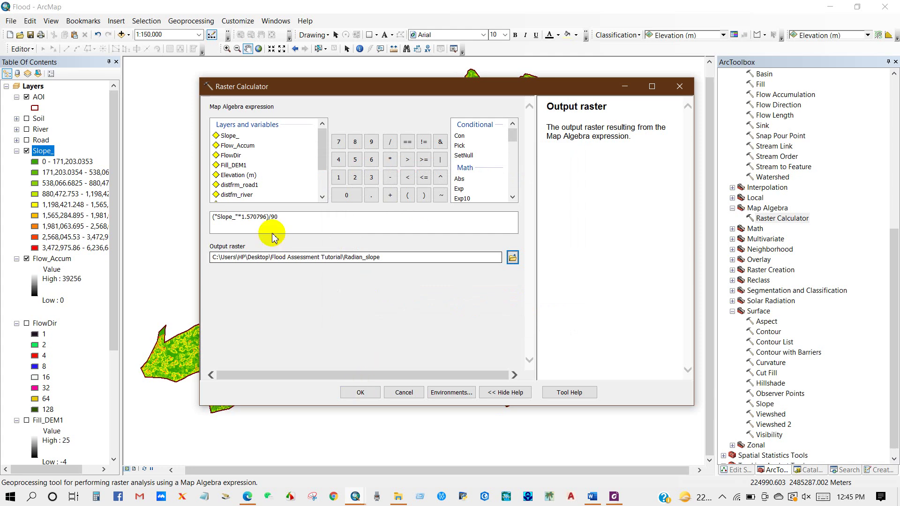
left_click(265, 216)
left_click_drag(278, 217, 208, 219)
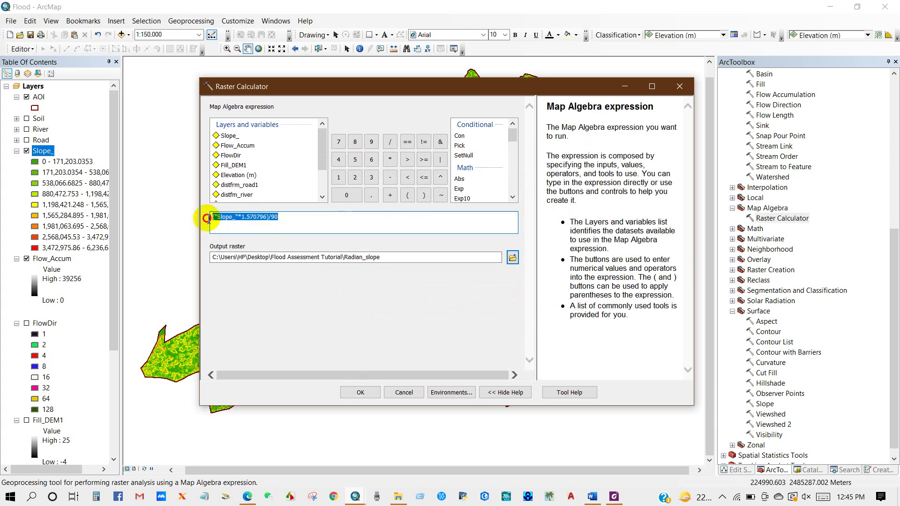
left_click(294, 217)
left_click(357, 392)
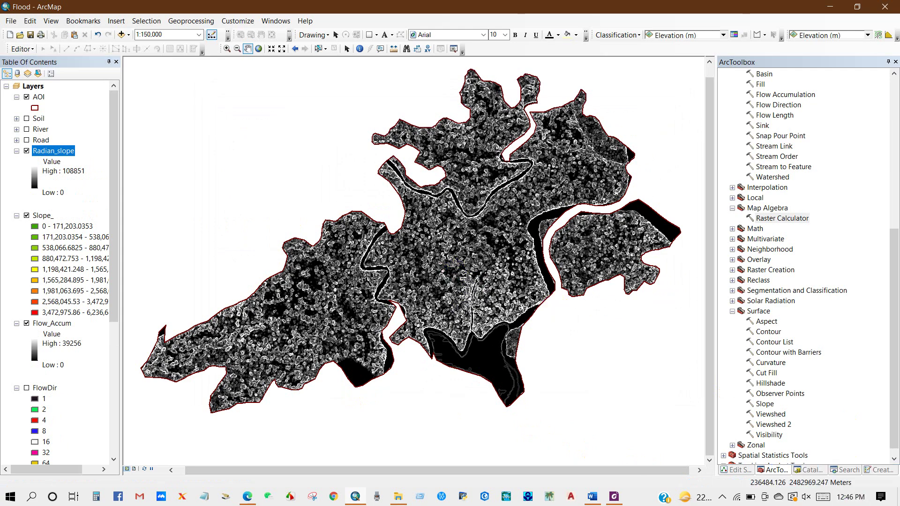
Highlight the Radians of slope formula in turquoise in the Word document, then return to ArcMap with Raster Calculator open.
left_click(590, 499)
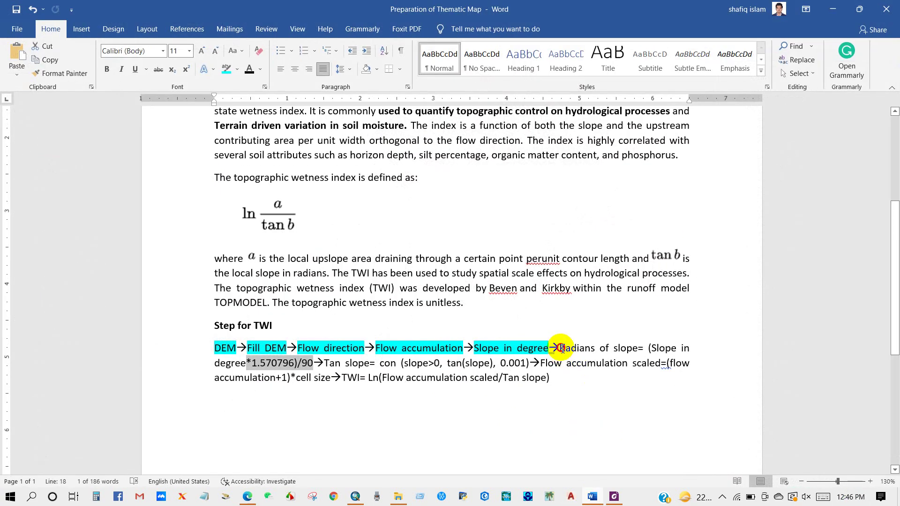
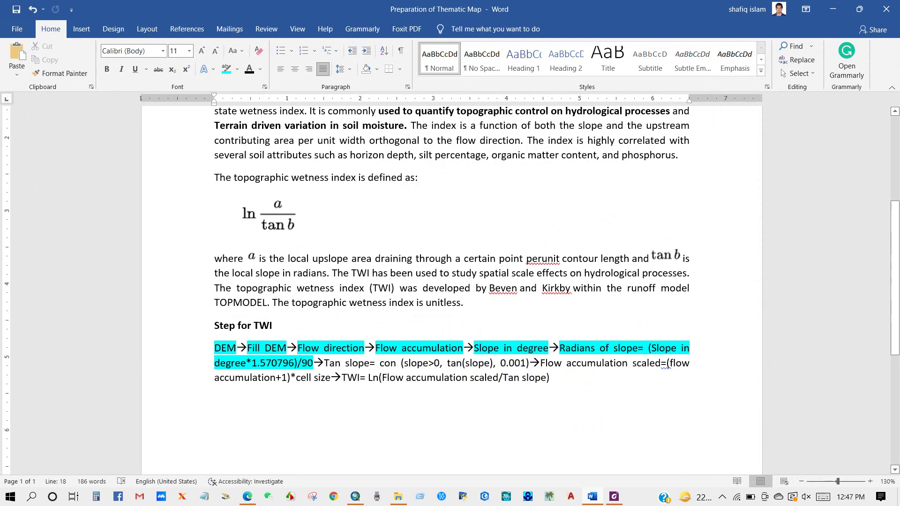
left_click(355, 497)
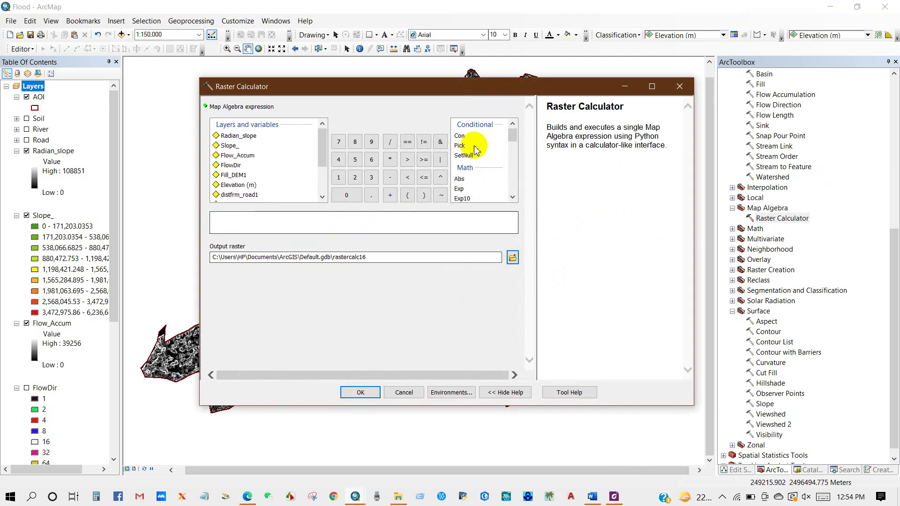
Build the expression Con("Radian_slope" > 0,Tan("Radian_slope"),) in Raster Calculator, leaving the last argument empty.
double_click(461, 135)
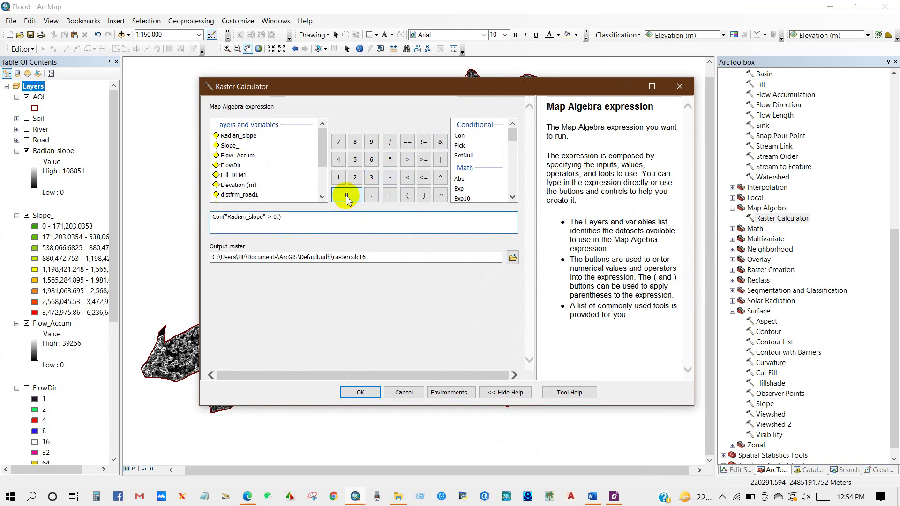
left_click(278, 218)
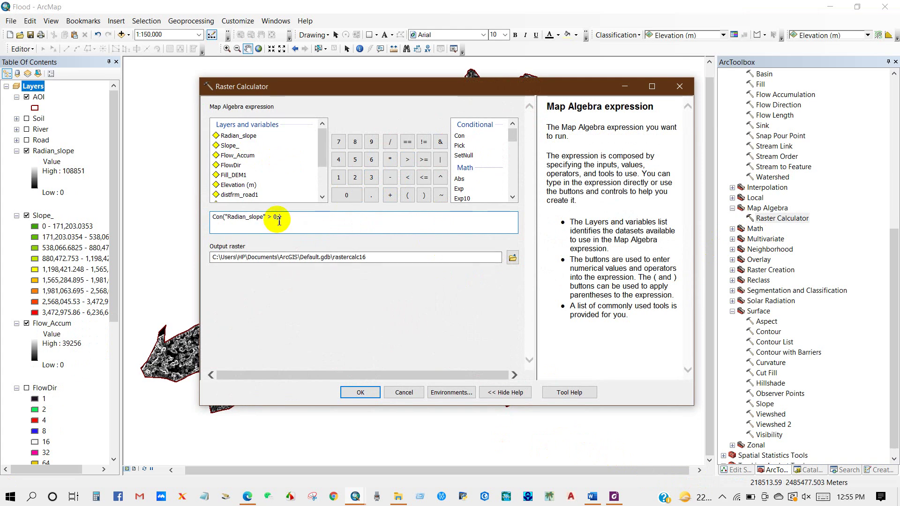
type(")")
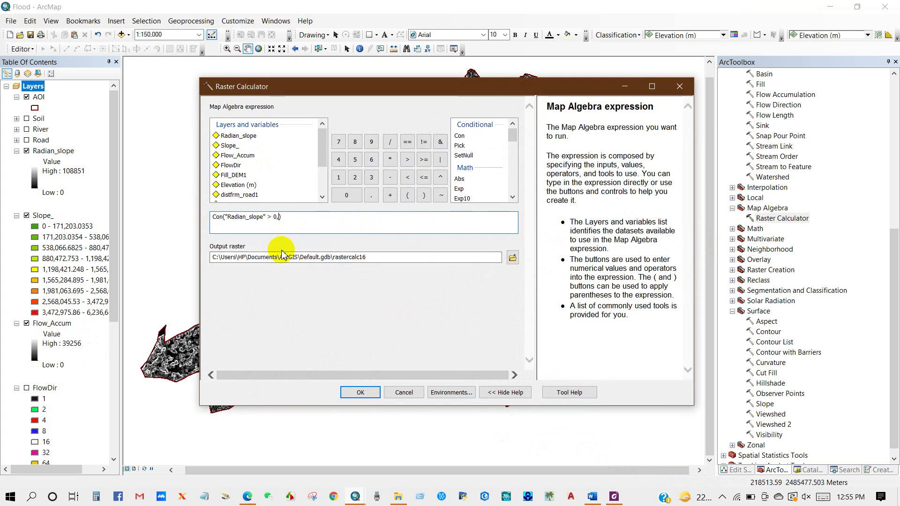
left_click(512, 198)
left_click_drag(511, 200, 512, 200)
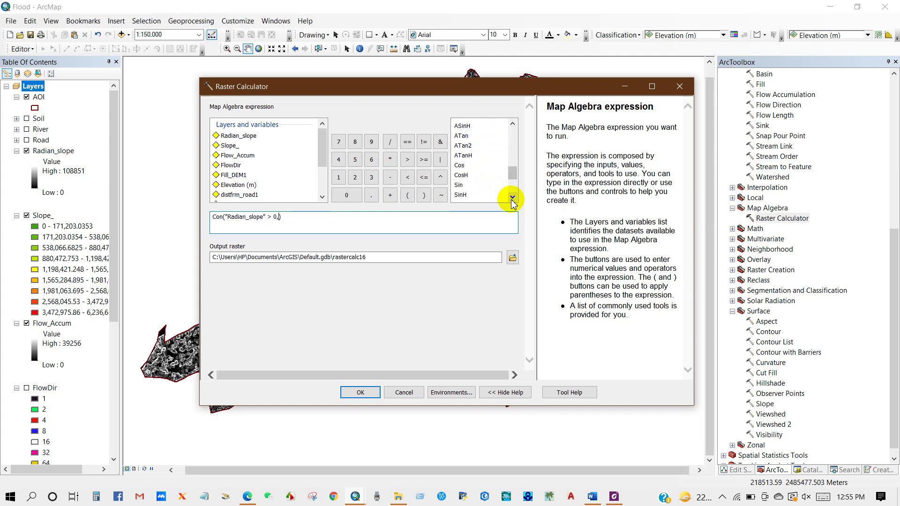
left_click_drag(511, 200, 511, 200)
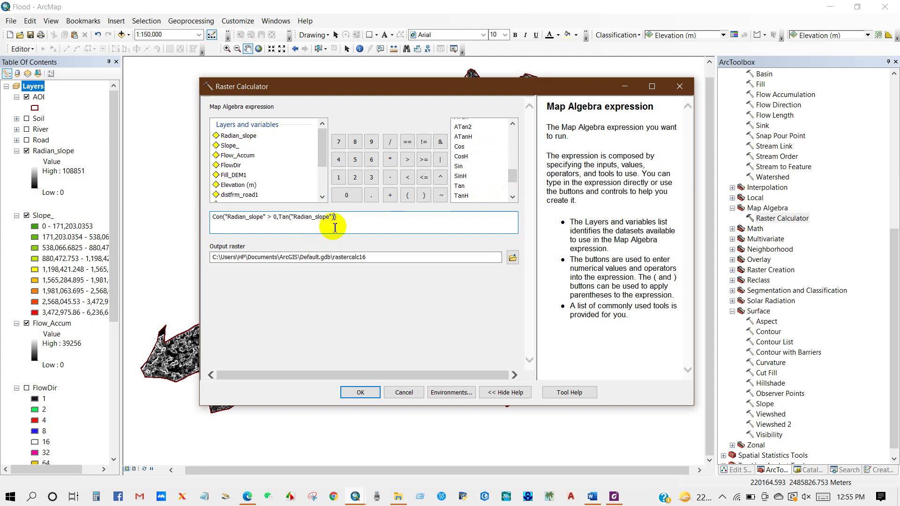
type(")")
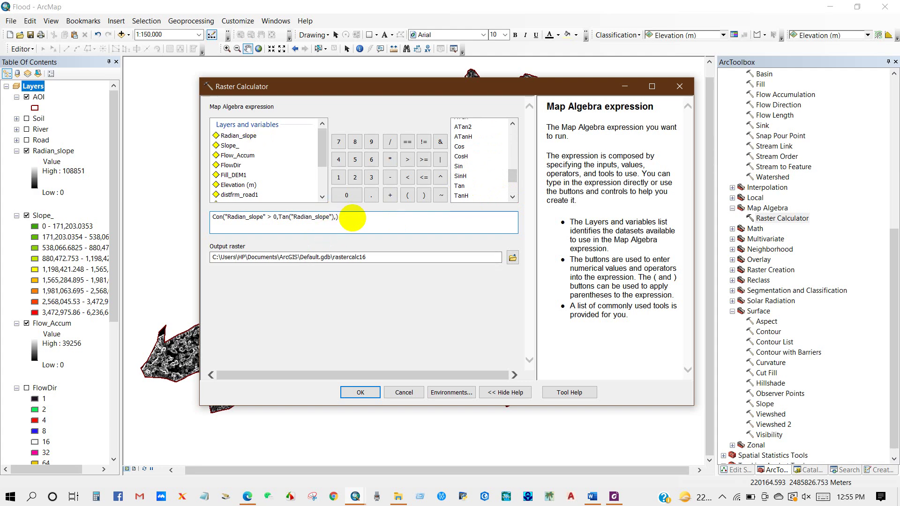
Copy 0.001 from the Tan slope formula in Word and paste it as the last Con argument in ArcMap's Raster Calculator, preceded by a space.
left_click(592, 496)
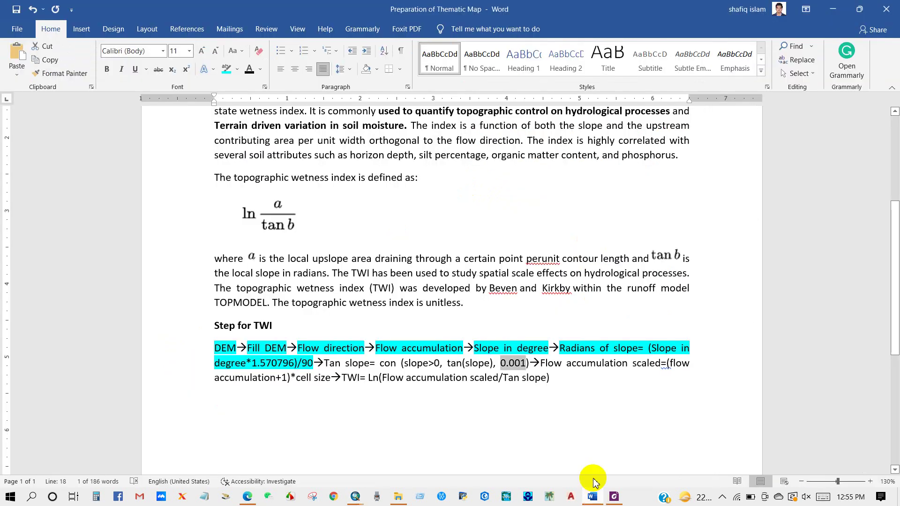
right_click(513, 369)
left_click(535, 222)
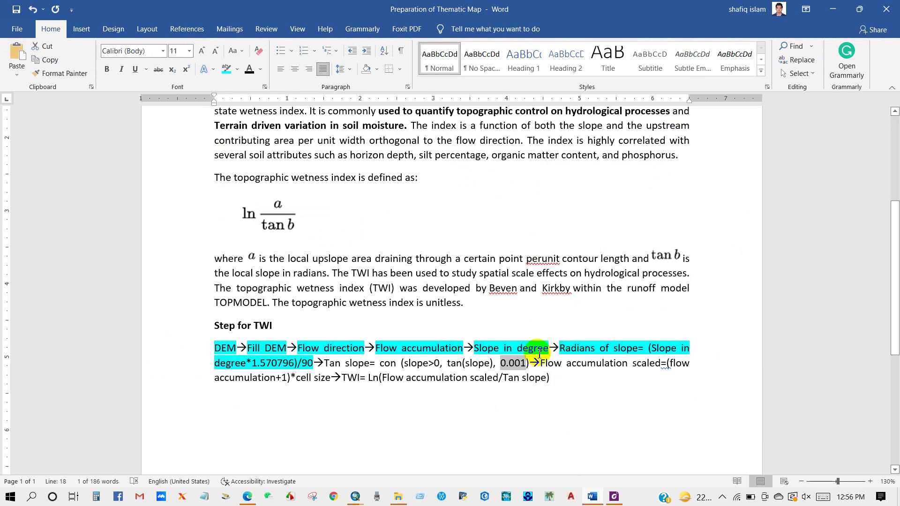
mouse_move(357, 497)
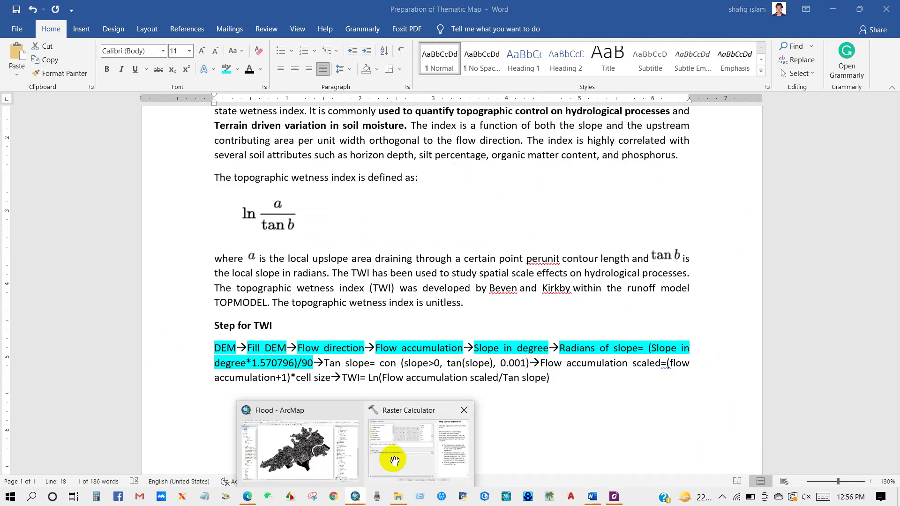
left_click(393, 457)
right_click(336, 219)
left_click(359, 259)
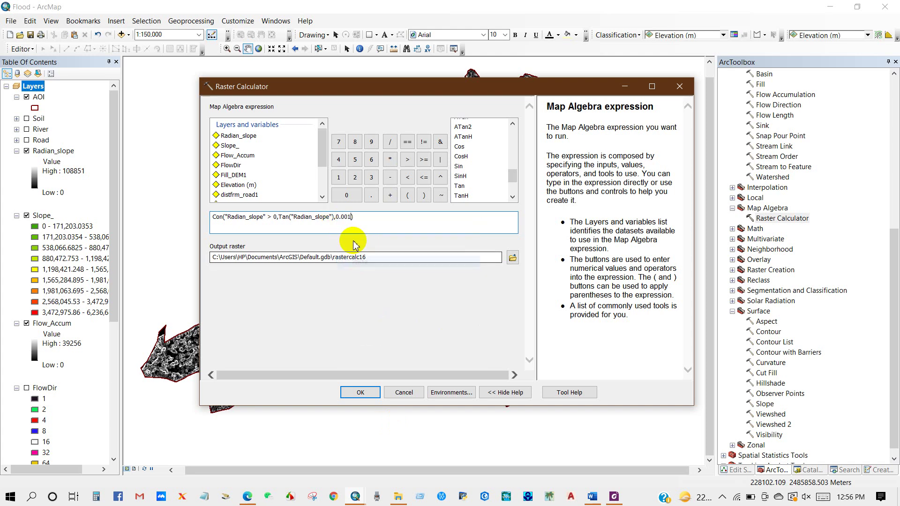
double_click(338, 218)
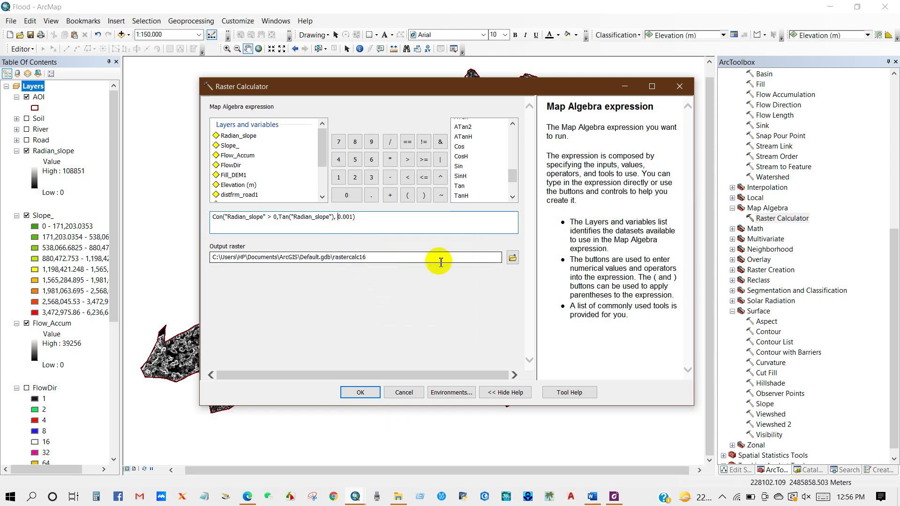
Name the output raster Tan_slope in the Flood Assessment Tutorial folder and run the Con expression.
left_click(512, 257)
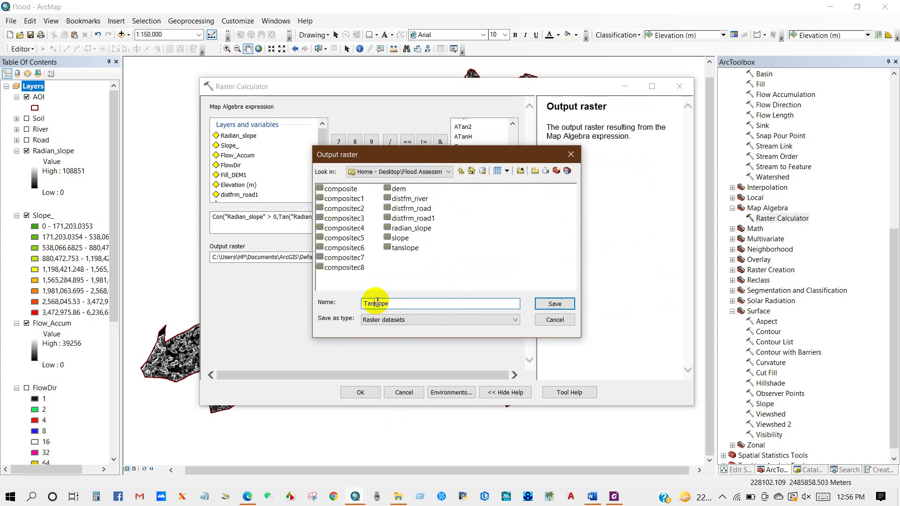
left_click(551, 303)
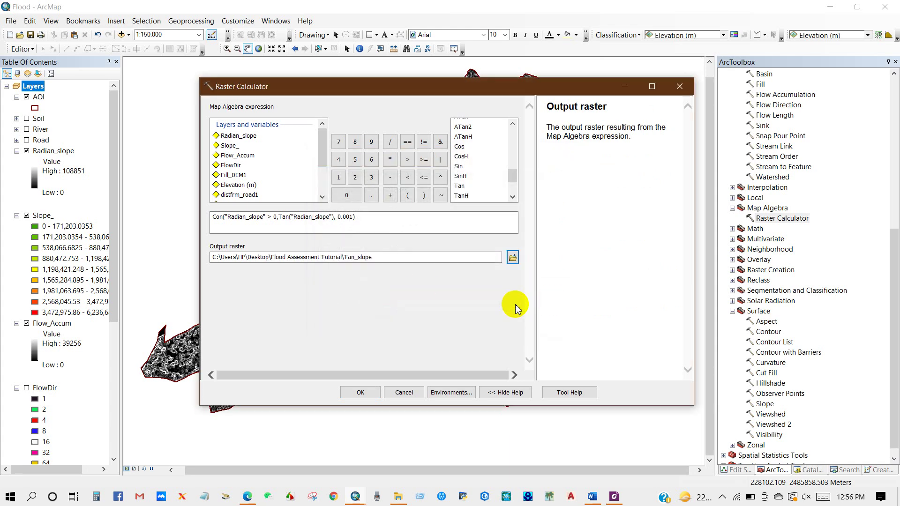
left_click(378, 221)
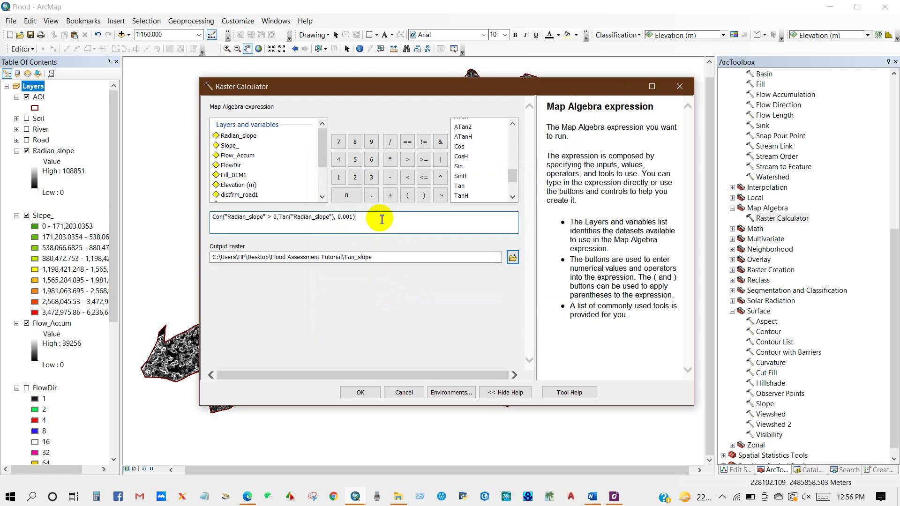
left_click(360, 392)
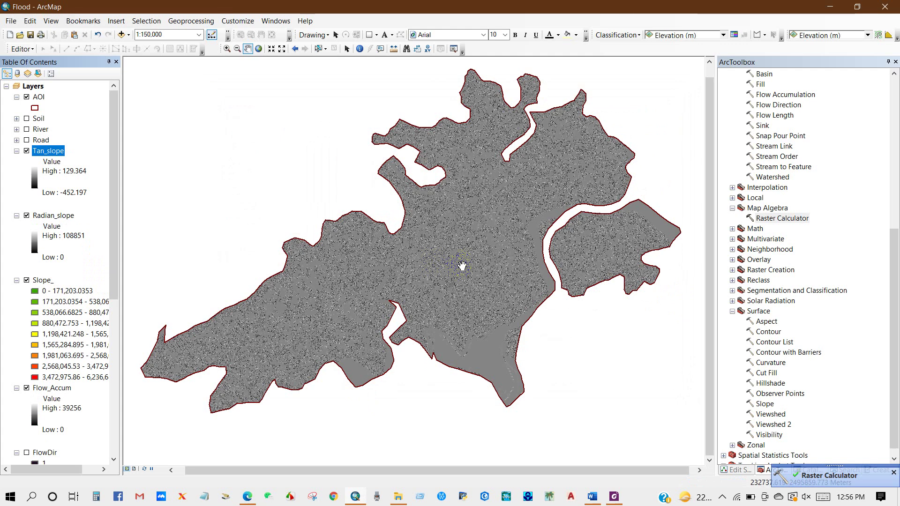
Switch to the Word document and highlight the Tan slope formula in turquoise.
left_click(592, 496)
left_click_drag(329, 363, 533, 364)
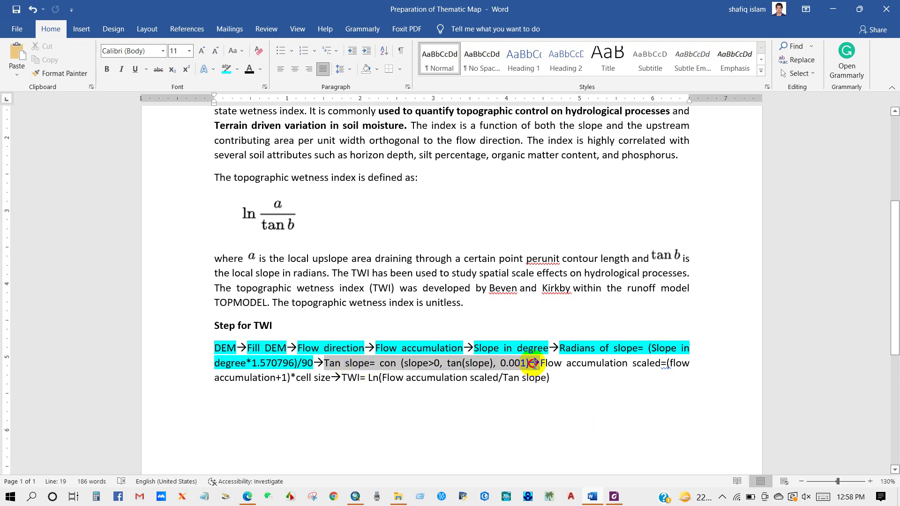
left_click(227, 69)
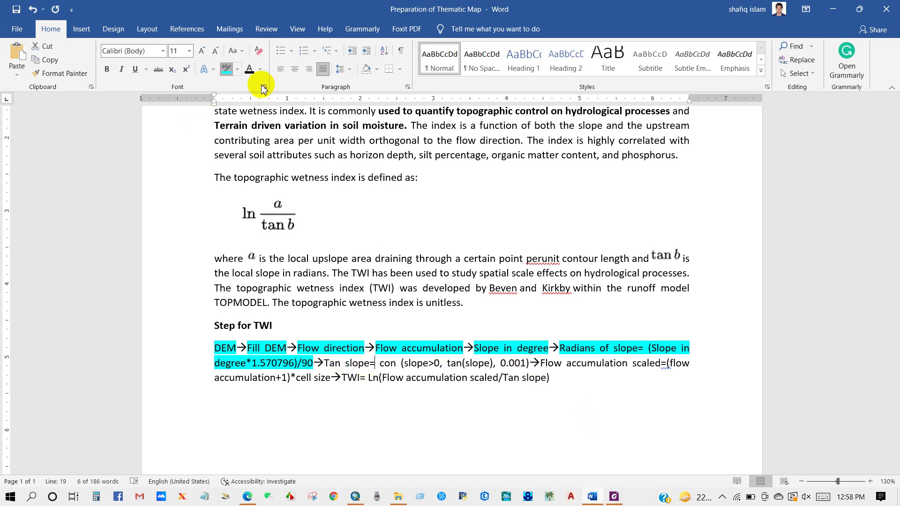
Read through the Flow accumulation scaled formula that follows the Tan slope step in the Word workflow.
left_click_drag(548, 366, 659, 365)
left_click(629, 365)
left_click(672, 364)
key("BackSpace")
type("f")
left_click(282, 377)
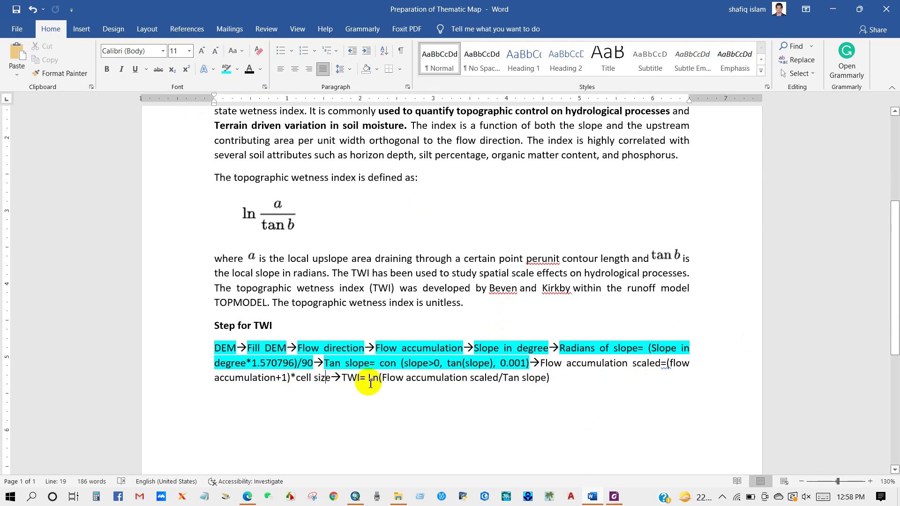
Return to ArcMap, open Raster Calculator and start the expression ("Flow_Accum" + 1) * for the scaled flow accumulation.
left_click(360, 495)
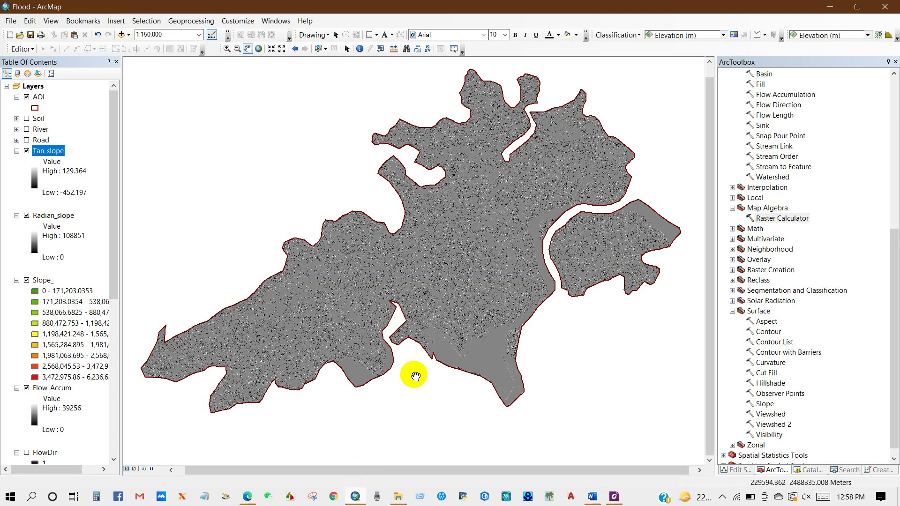
double_click(764, 219)
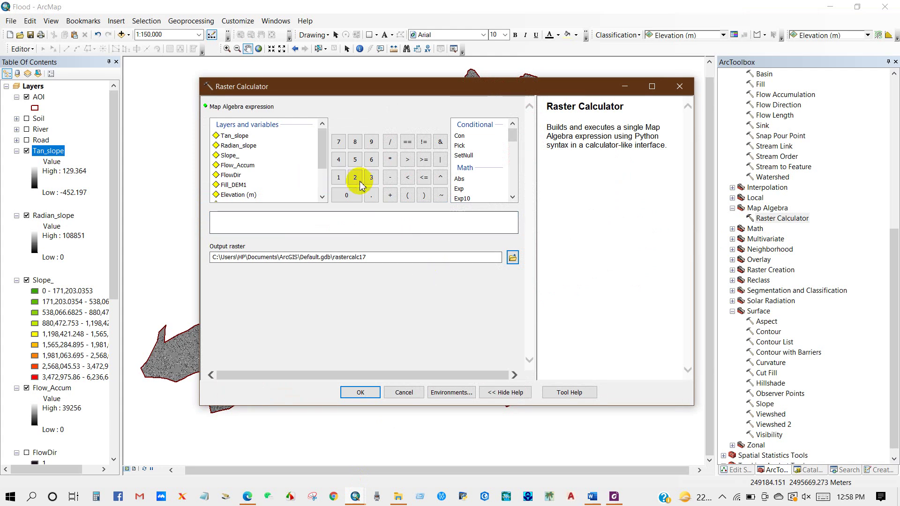
left_click(407, 195)
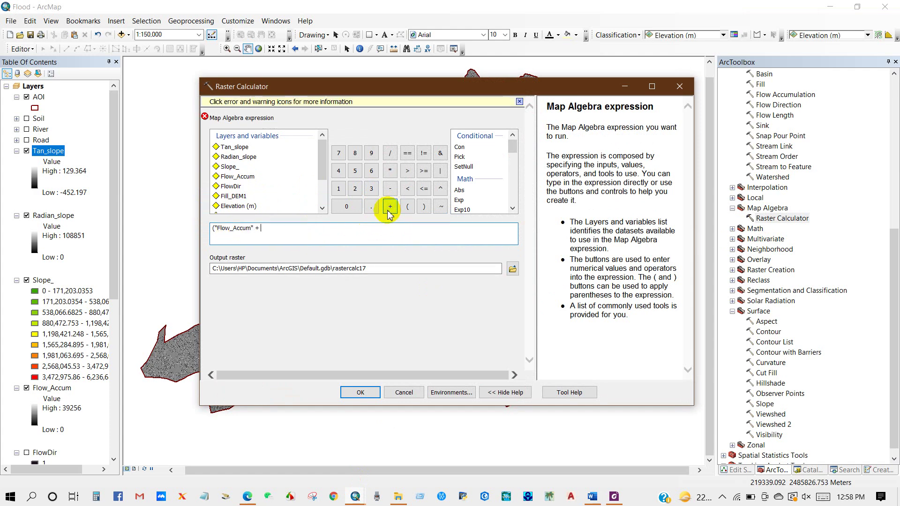
left_click(423, 206)
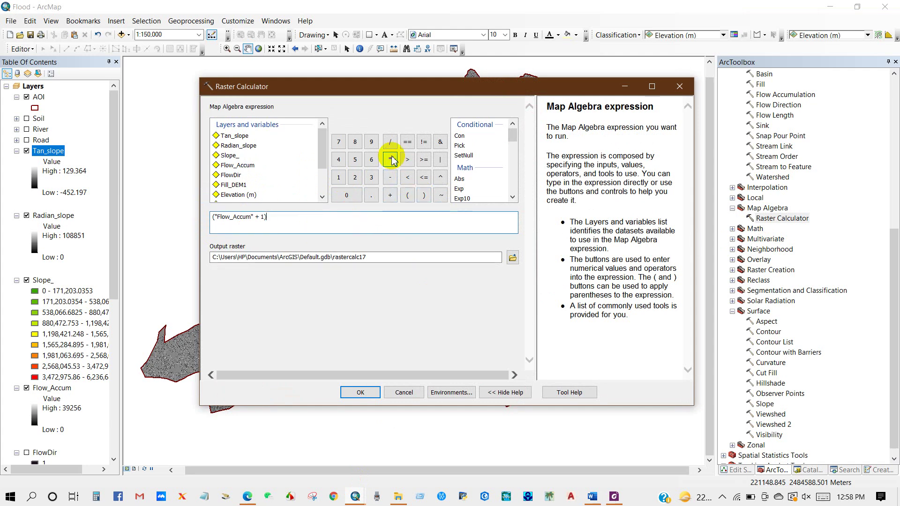
left_click(390, 159)
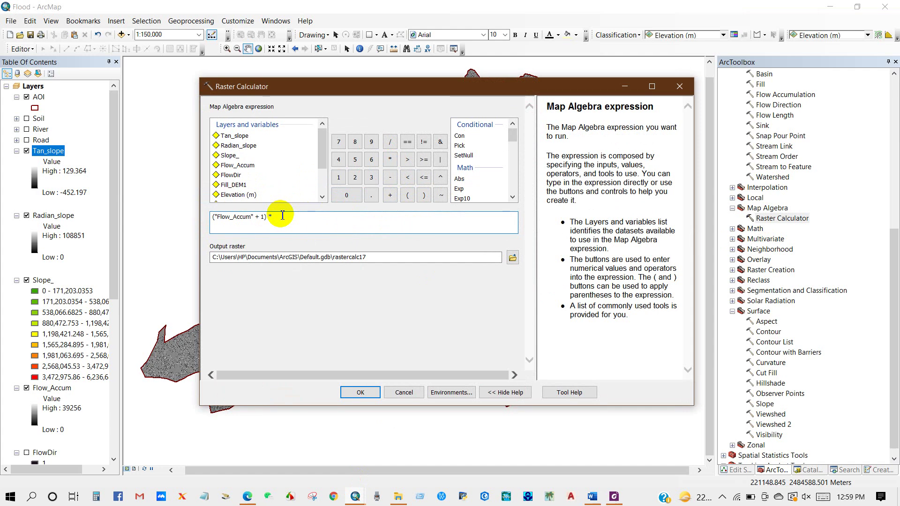
Copy the X cell size 0.00027777778 from the Flow_Accum layer's source properties and close the properties without changes.
right_click(43, 388)
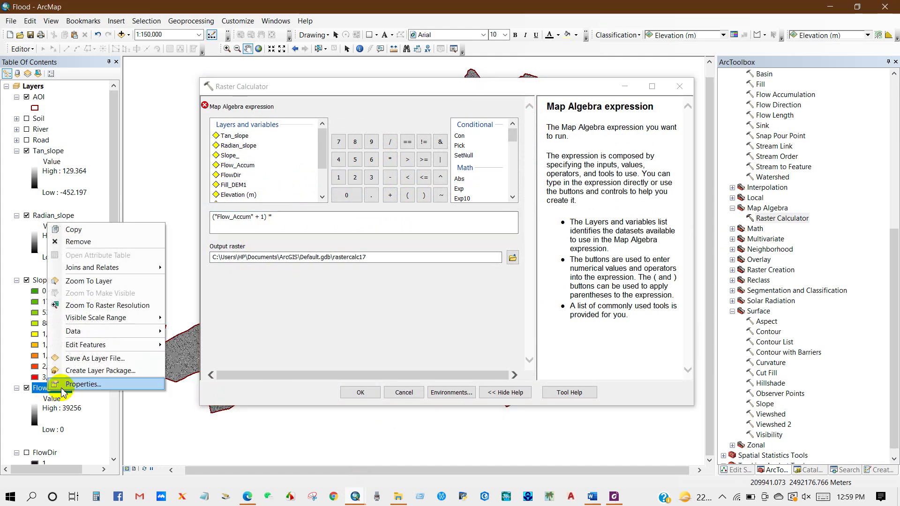
left_click(75, 384)
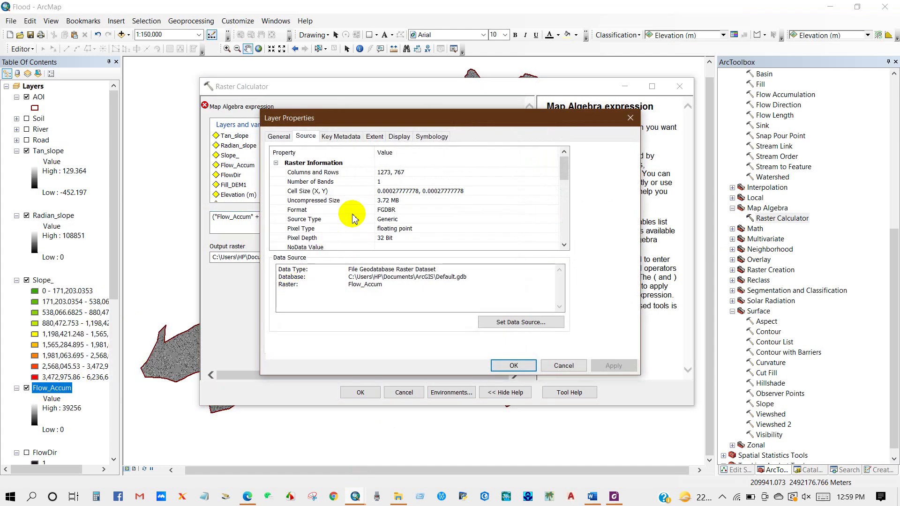
left_click(392, 192)
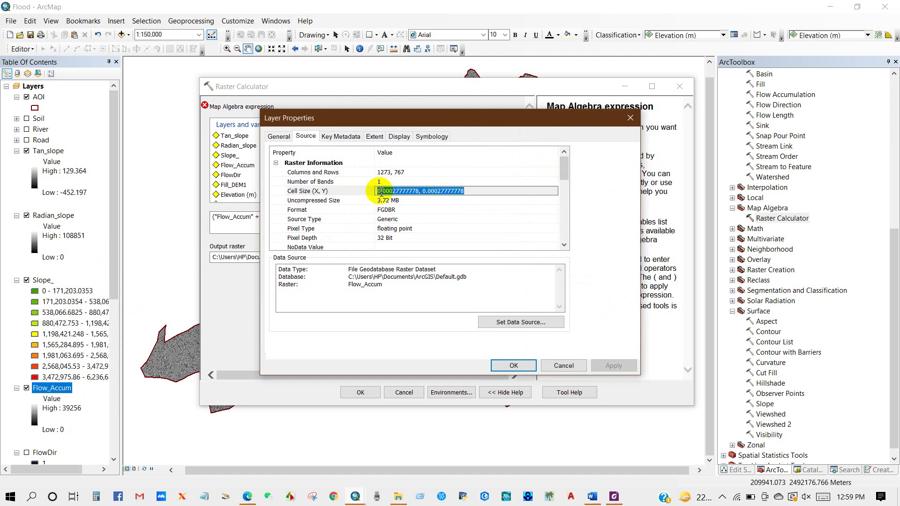
left_click_drag(379, 192, 418, 192)
key("ctrl+c")
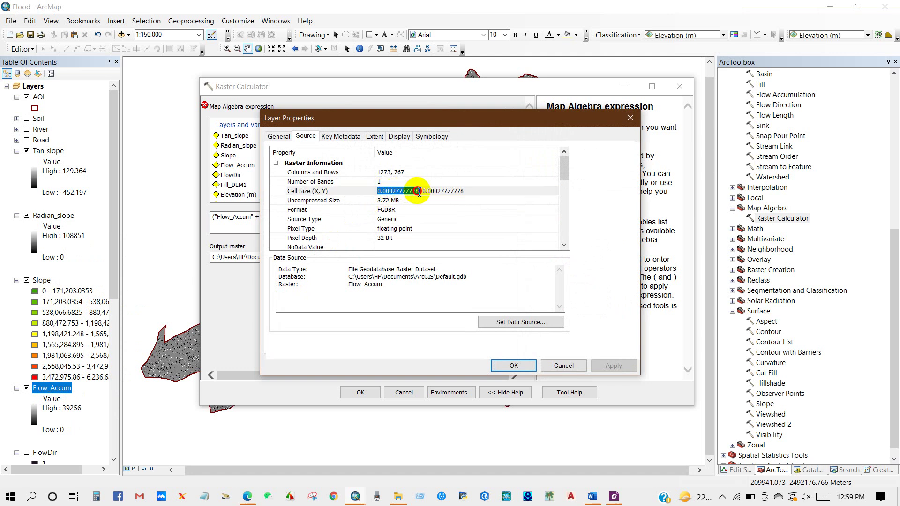
right_click(419, 193)
left_click(428, 226)
left_click(560, 365)
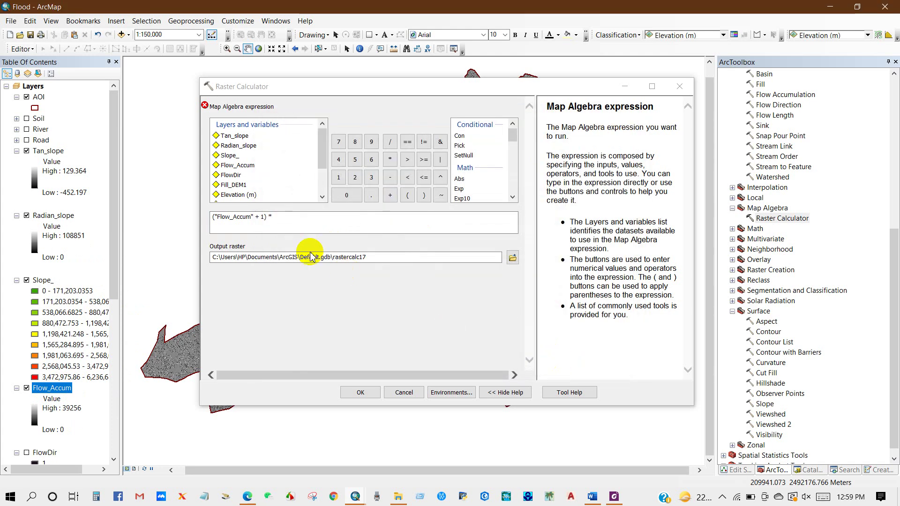
Paste the copied cell size 0.00027777778 as the multiplier at the end of the Raster Calculator expression.
left_click(275, 217)
right_click(276, 217)
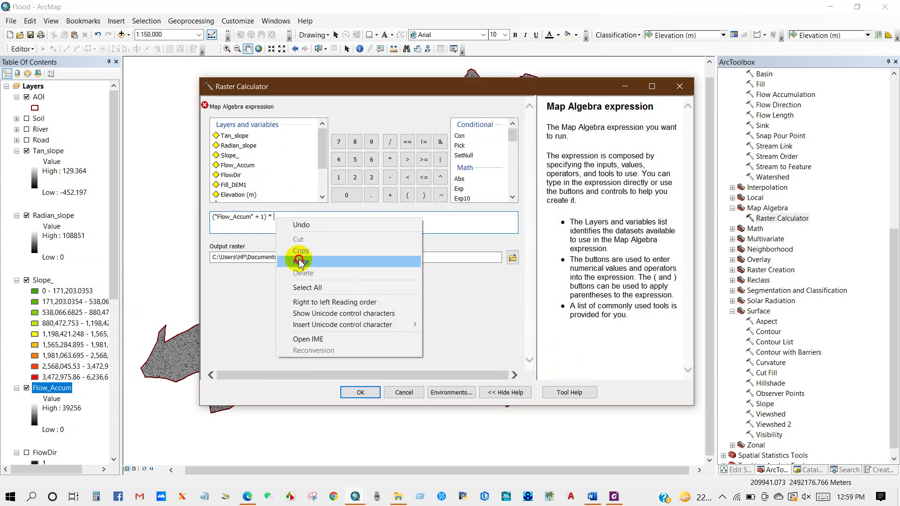
left_click(300, 262)
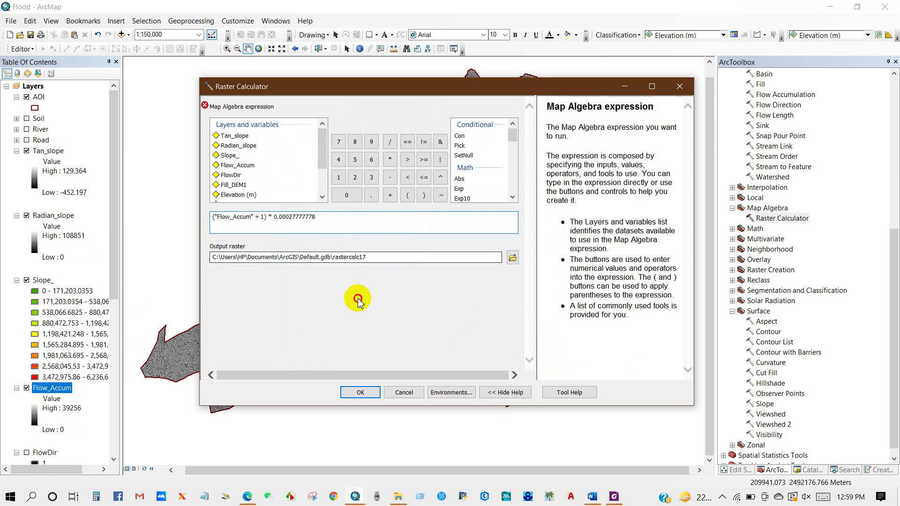
Compare the cell size factor in the expression with the Flow accumulation scaled formula in Word, and return to ArcMap.
left_click_drag(315, 217, 276, 217)
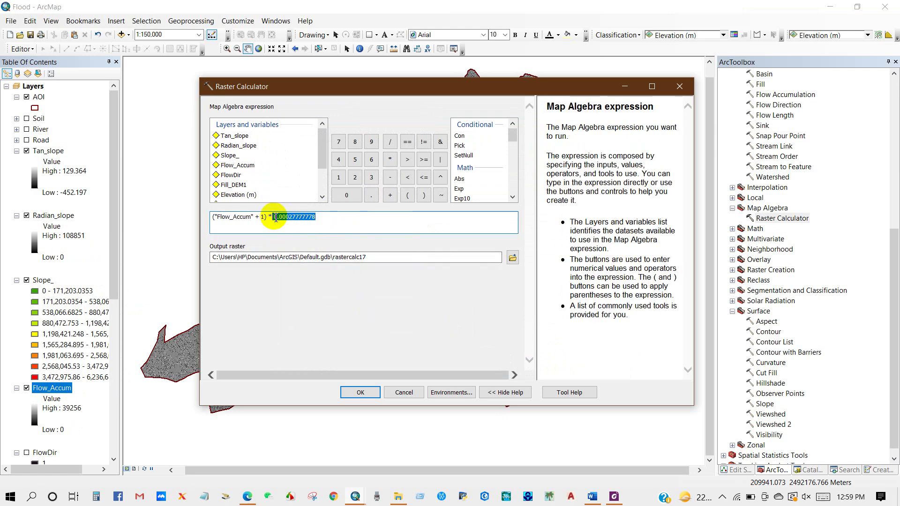
left_click(592, 497)
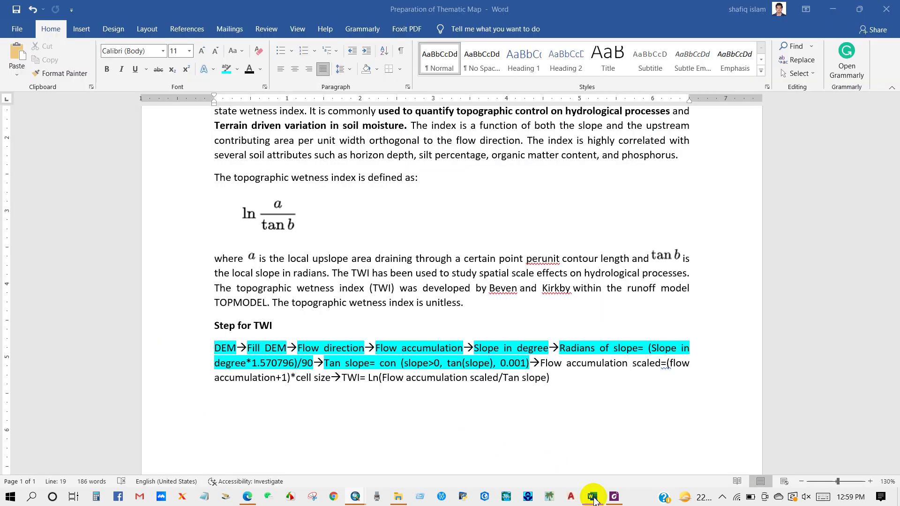
left_click(442, 363)
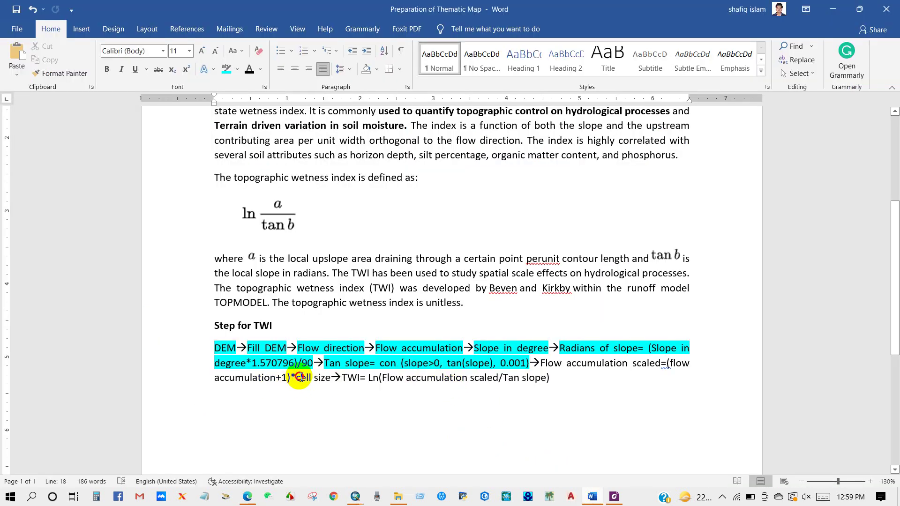
left_click(322, 380)
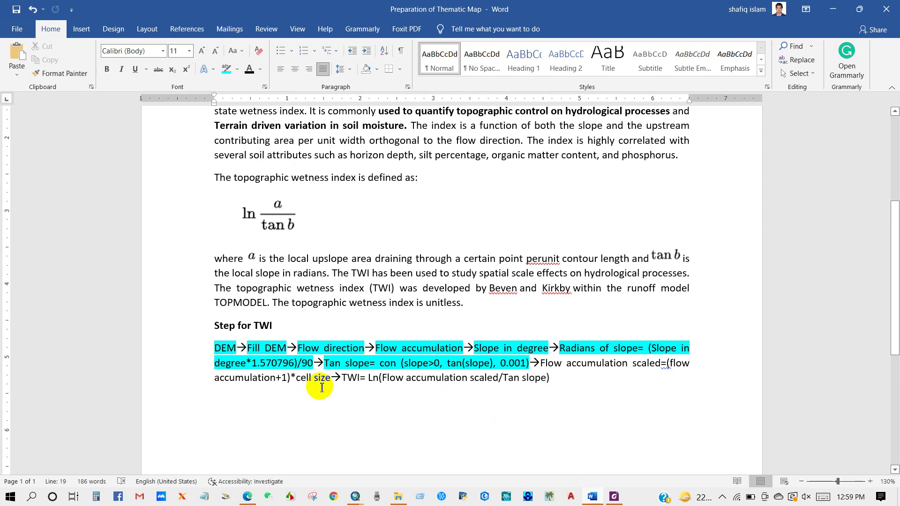
mouse_move(355, 497)
left_click(395, 442)
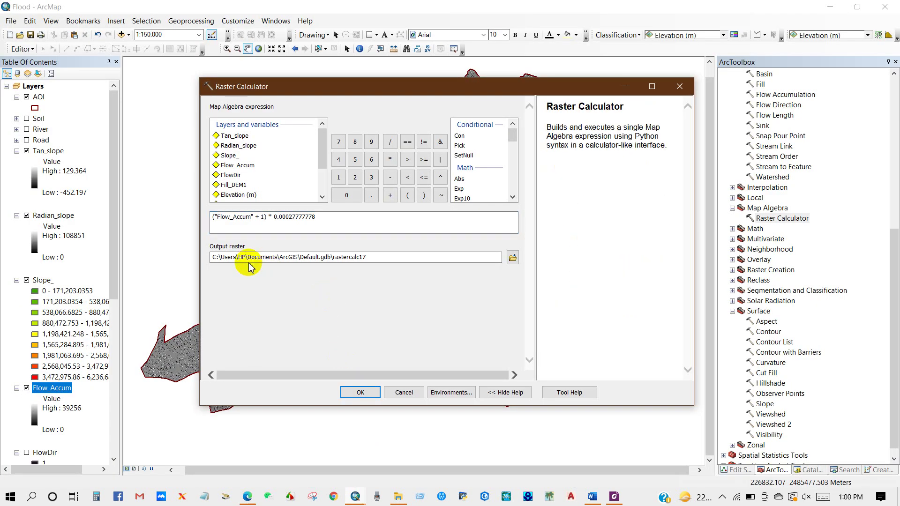
Name the output raster upslope in the Flood Assessment Tutorial folder and run the scaled flow accumulation expression.
left_click(512, 257)
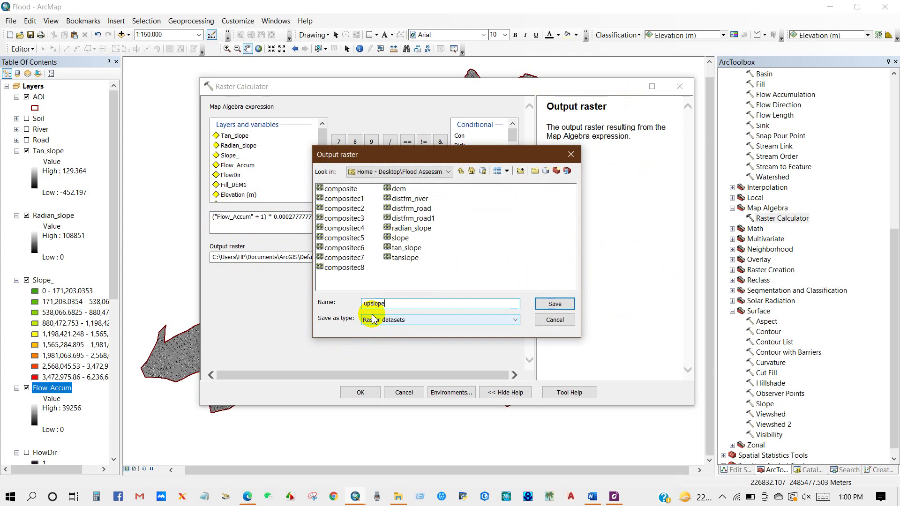
left_click(551, 305)
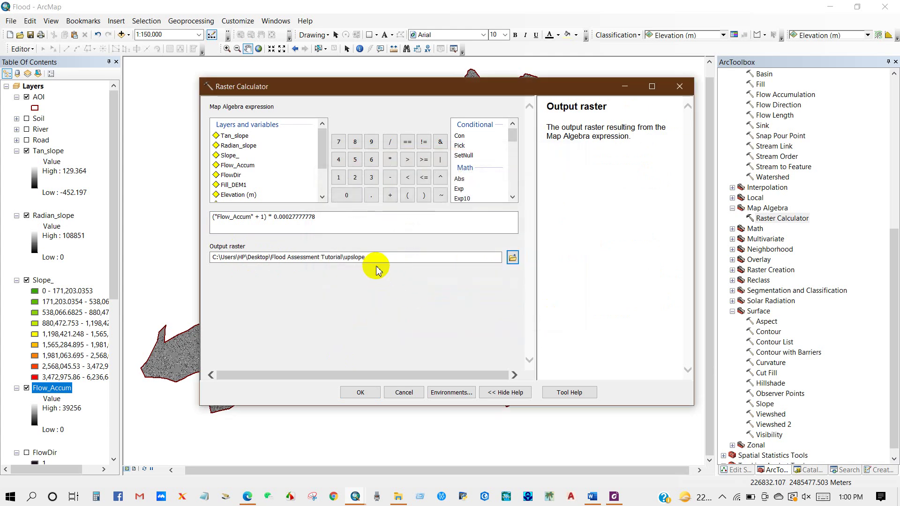
left_click(359, 392)
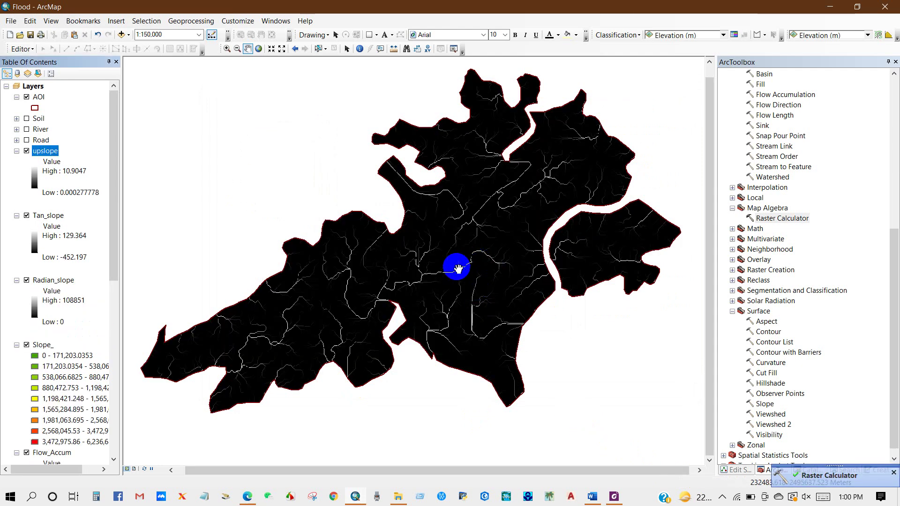
Highlight the Flow accumulation scaled formula in turquoise in the Word document and check the TWI formula after it.
left_click(592, 497)
left_click_drag(541, 365, 329, 381)
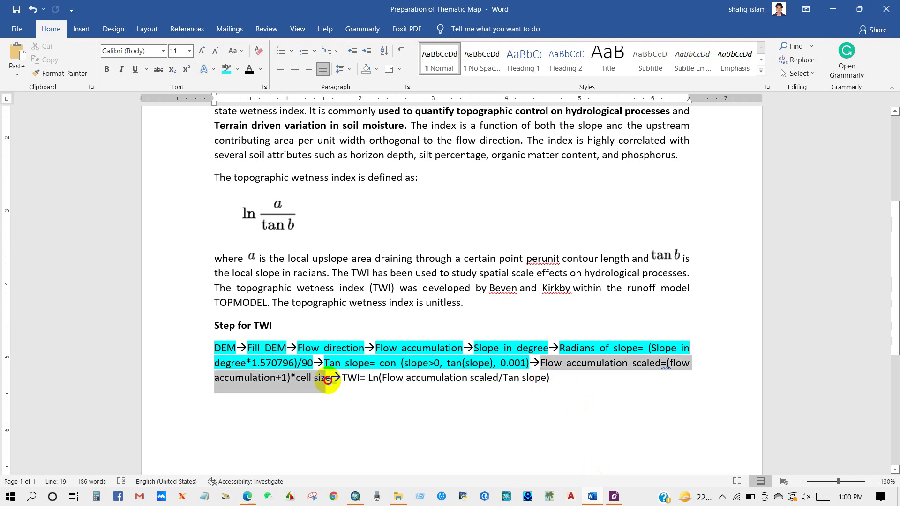
left_click(227, 68)
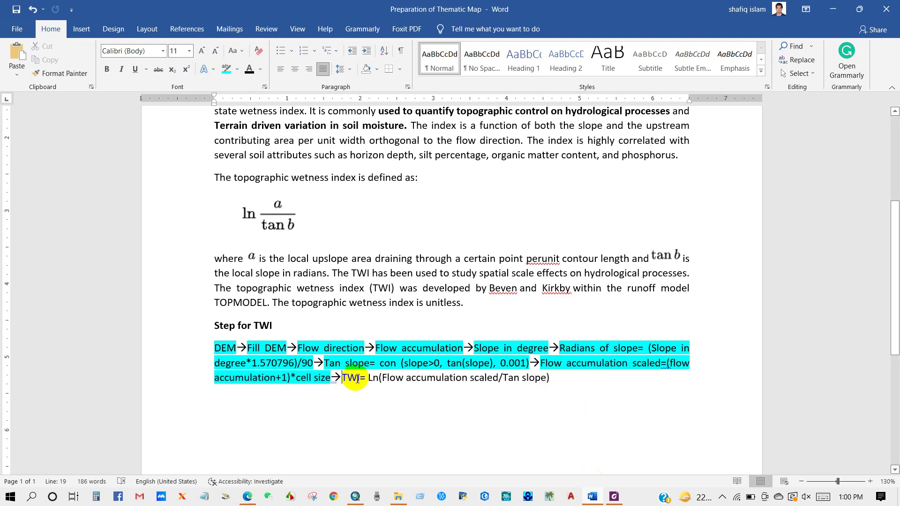
left_click_drag(369, 380, 558, 385)
left_click(557, 384)
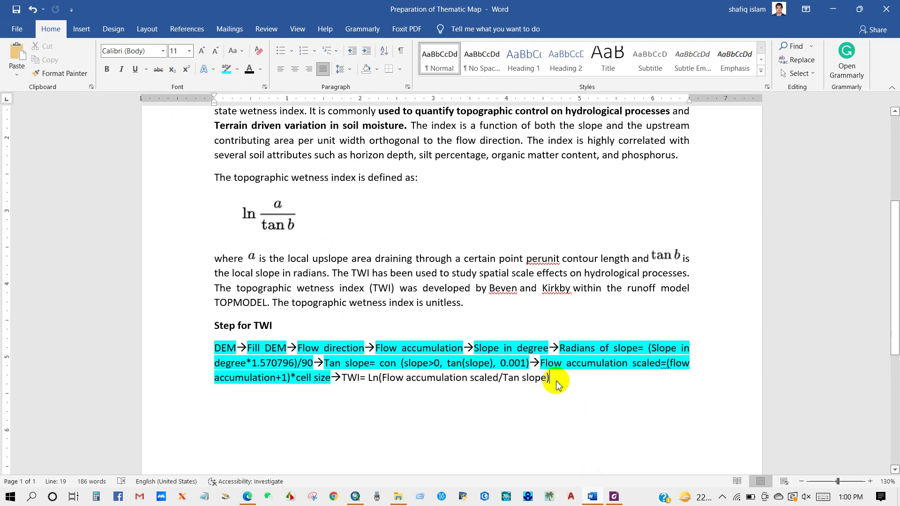
Return to ArcMap, open Raster Calculator and build the expression Ln("upslope" / "Tan_slope").
left_click(355, 496)
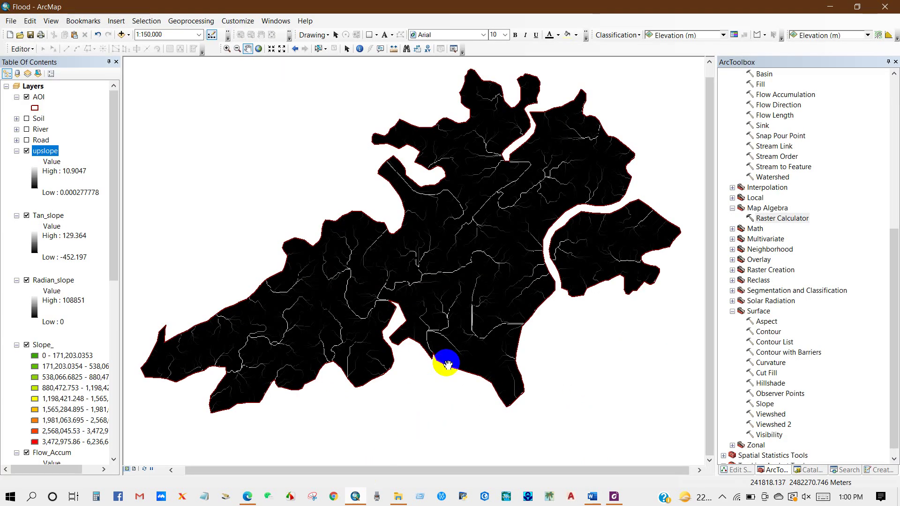
double_click(766, 219)
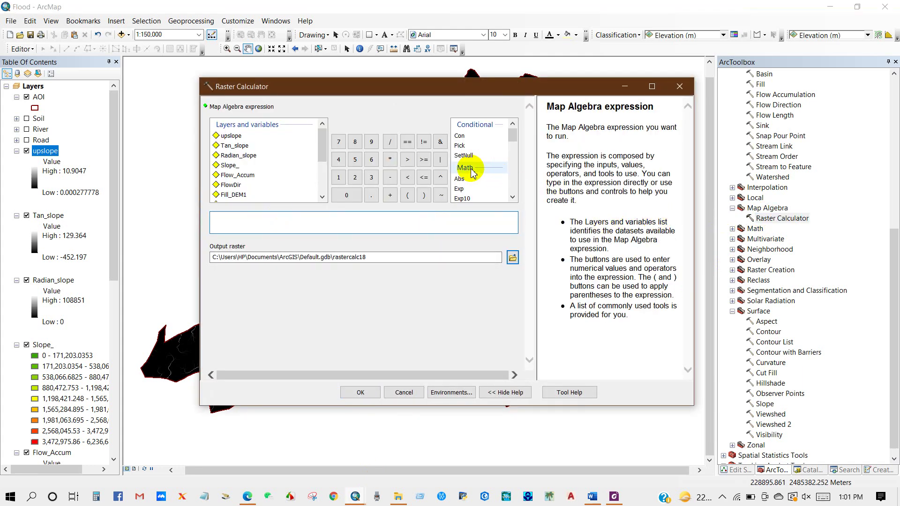
left_click(512, 197)
left_click(512, 197)
left_click(512, 197)
left_click(457, 191)
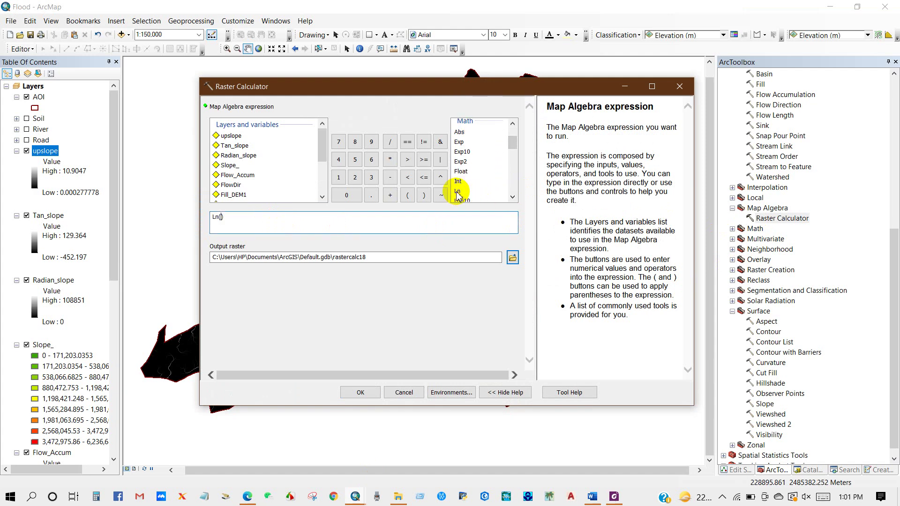
double_click(230, 137)
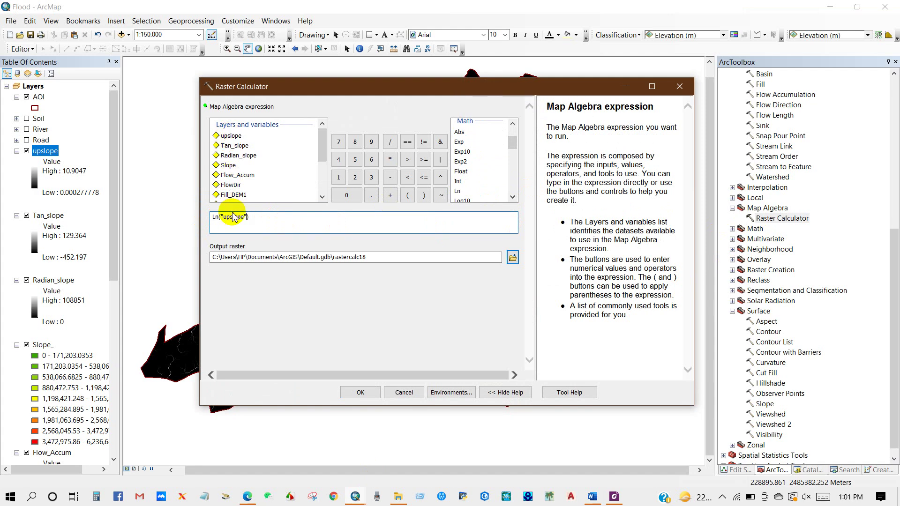
left_click(389, 142)
double_click(233, 146)
left_click_drag(295, 219, 213, 218)
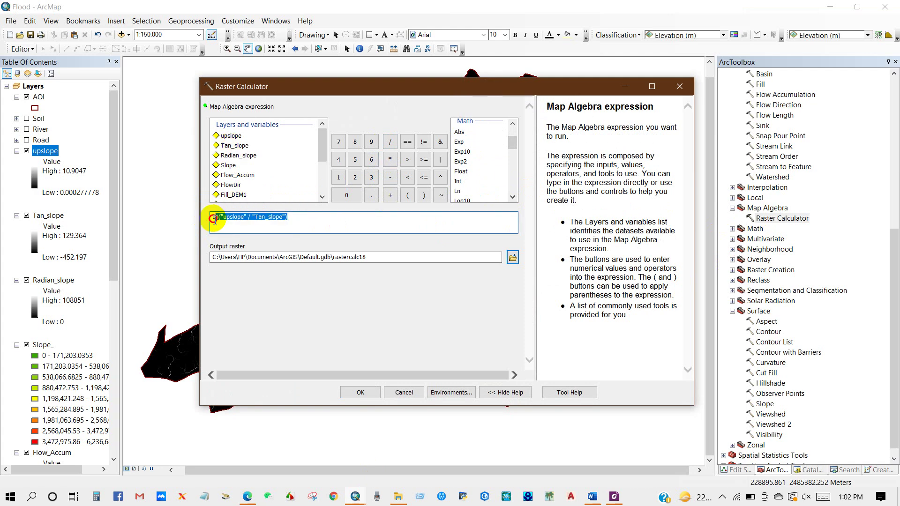
left_click(300, 221)
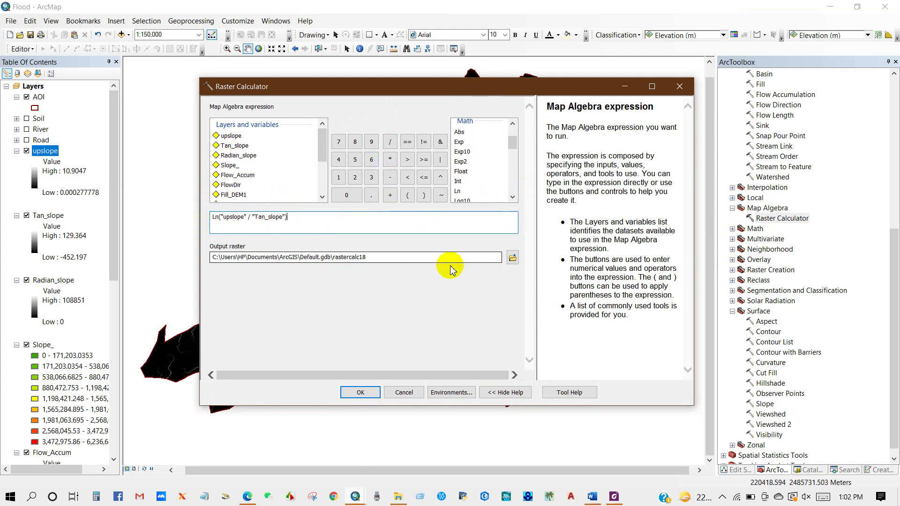
Name the output raster TWI in the Flood Assessment Tutorial folder and run the Ln expression.
left_click(512, 258)
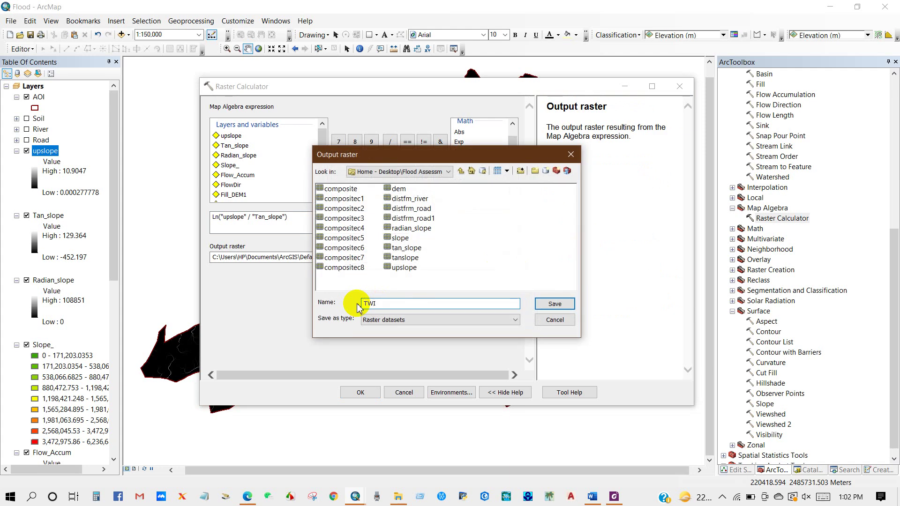
type("TWI")
left_click(554, 304)
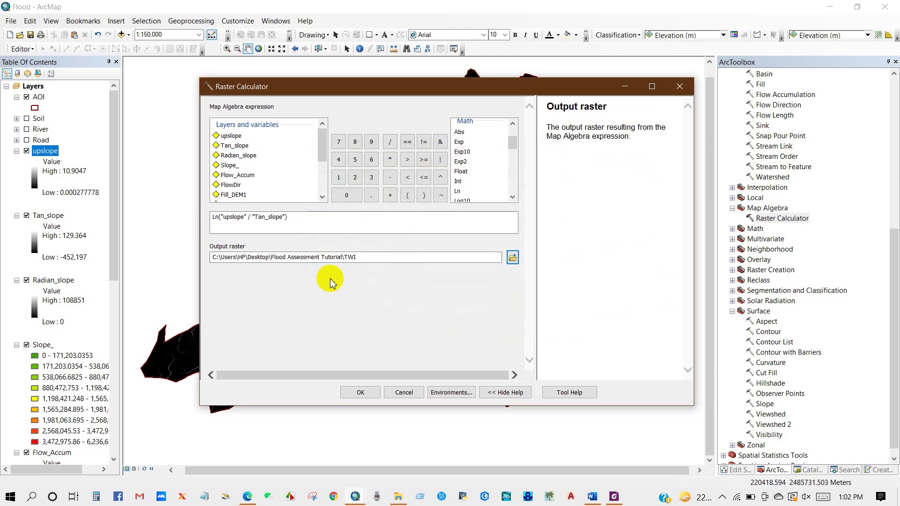
left_click(358, 393)
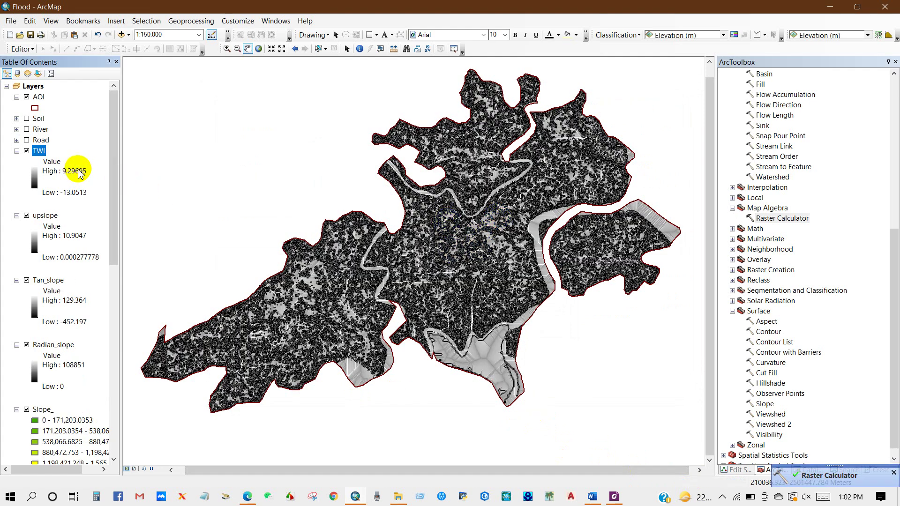
Symbolize the TWI layer as Classified with five classes, computing its histogram, and apply a red-yellow-green-blue color ramp.
left_click_drag(352, 281, 358, 285)
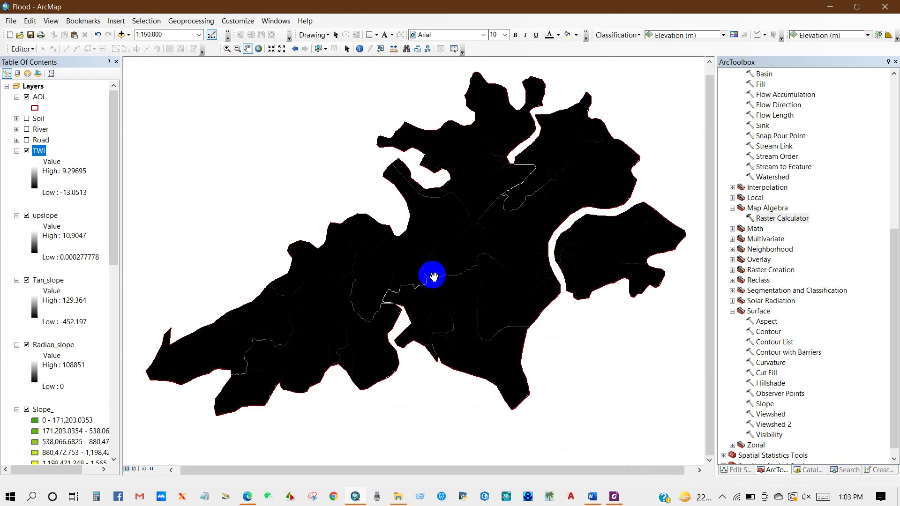
right_click(41, 154)
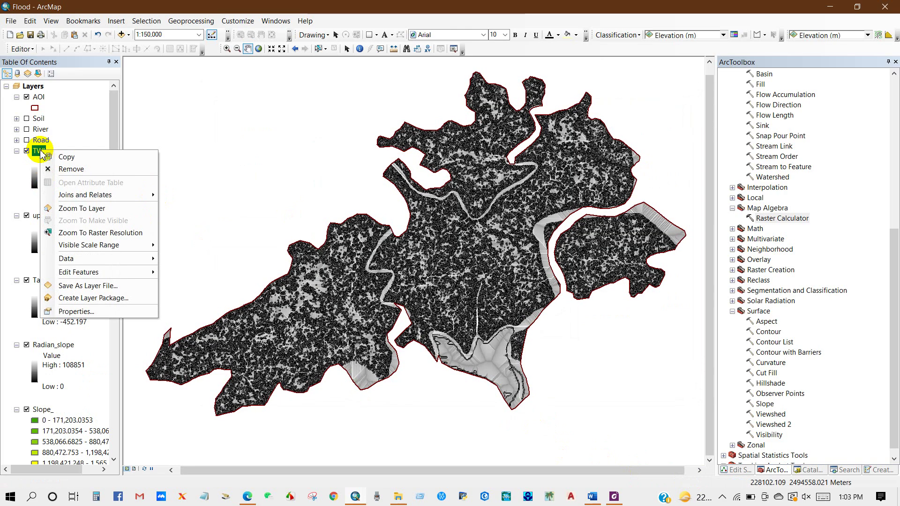
left_click(66, 311)
left_click(424, 138)
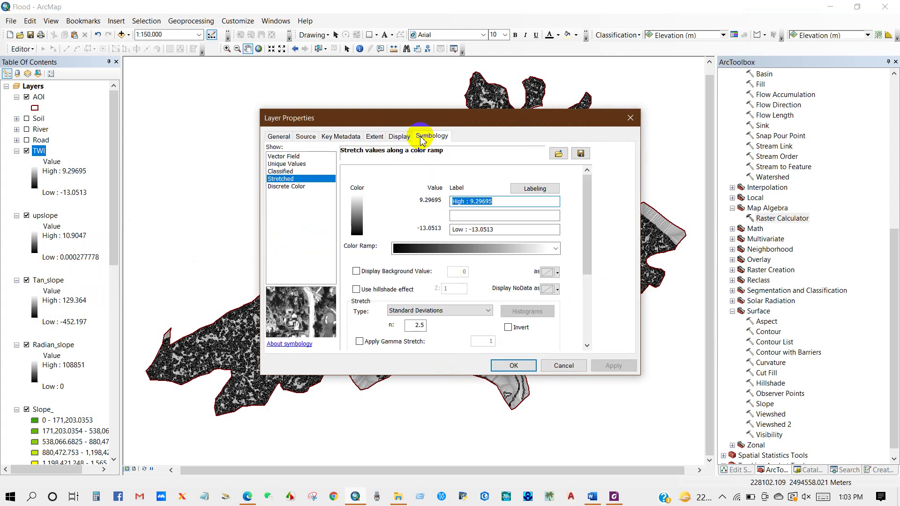
left_click(279, 172)
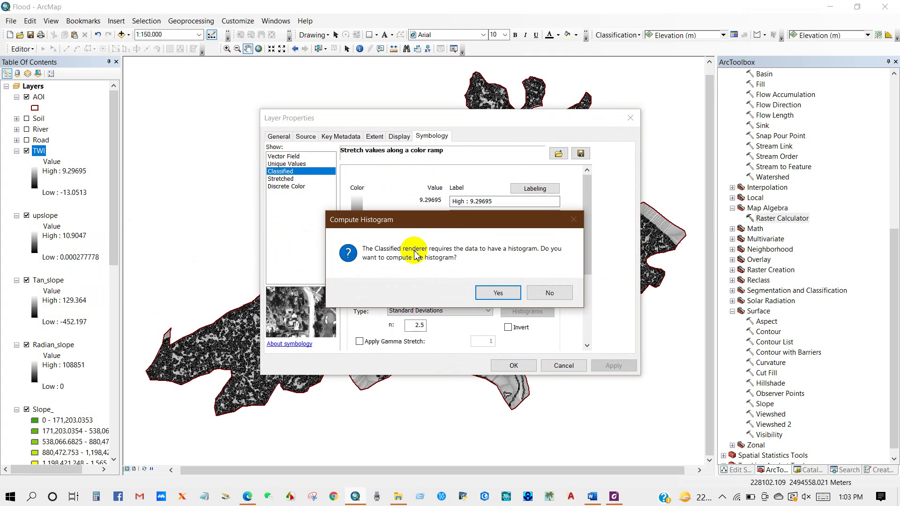
left_click(491, 294)
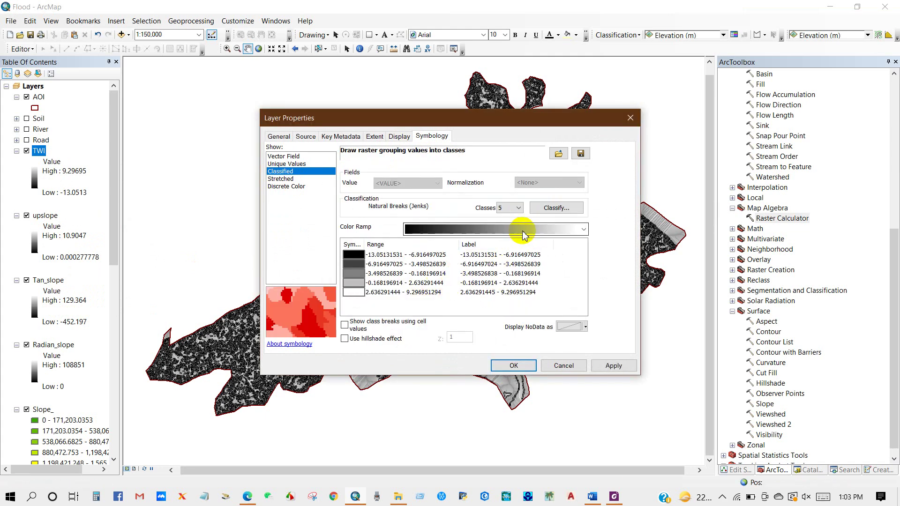
left_click(581, 230)
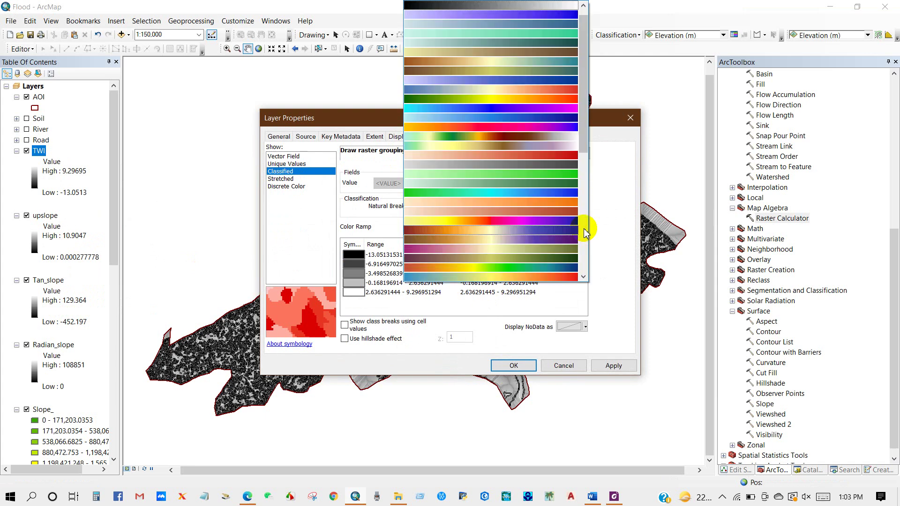
left_click(542, 271)
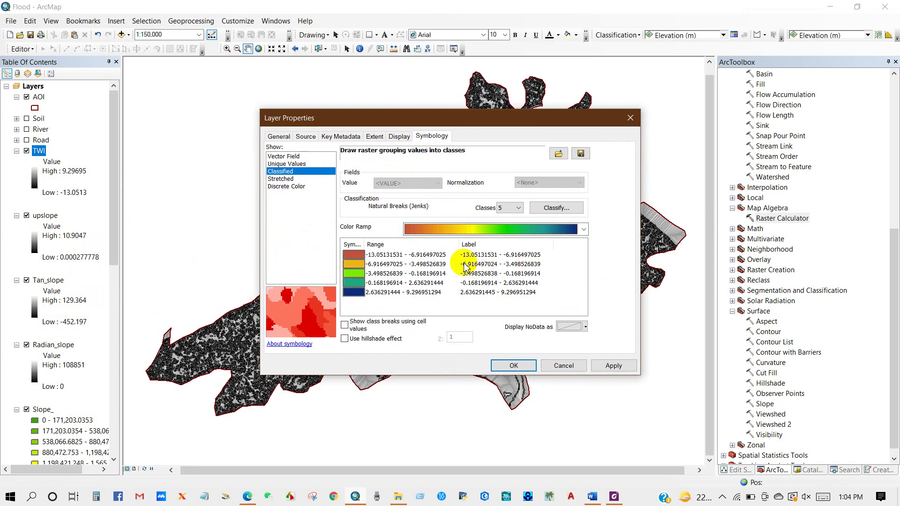
left_click(518, 365)
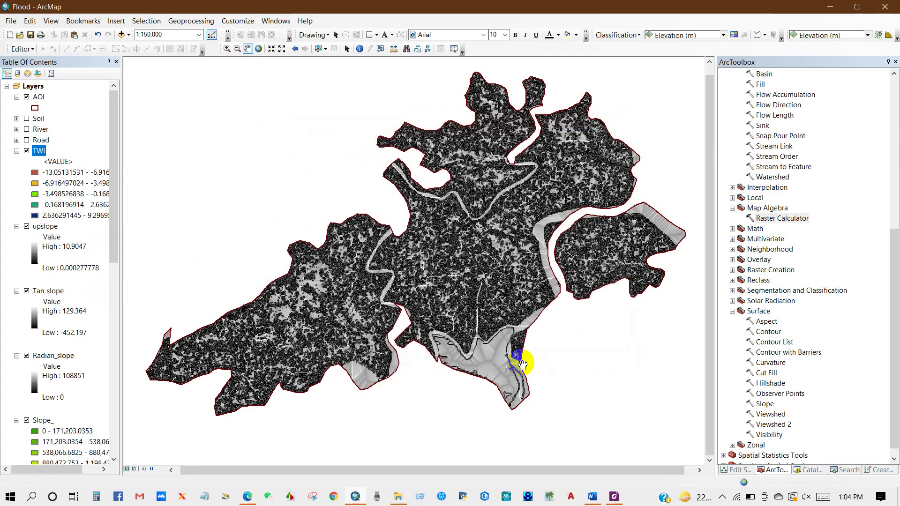
Change the TWI layer's color ramp to a gradient from light cyan to dark blue.
right_click(39, 154)
left_click(66, 310)
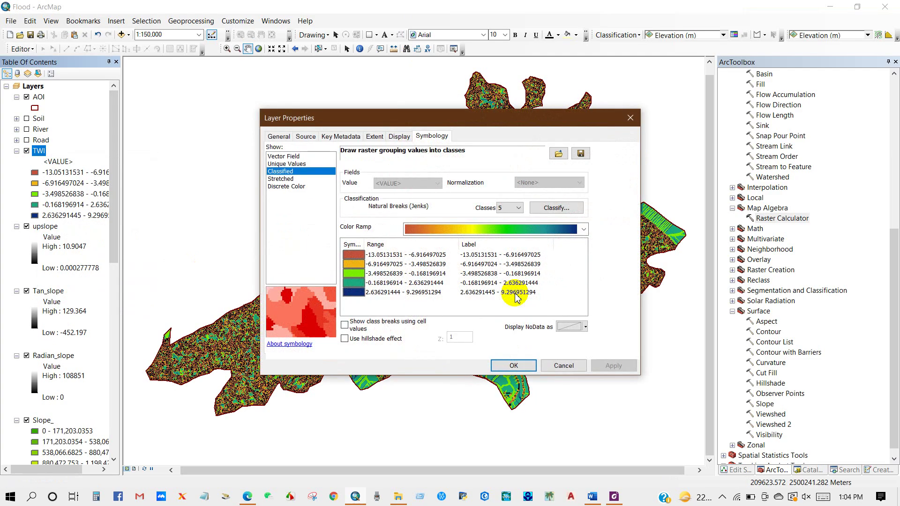
left_click(581, 230)
scroll(568, 233, "up", 5)
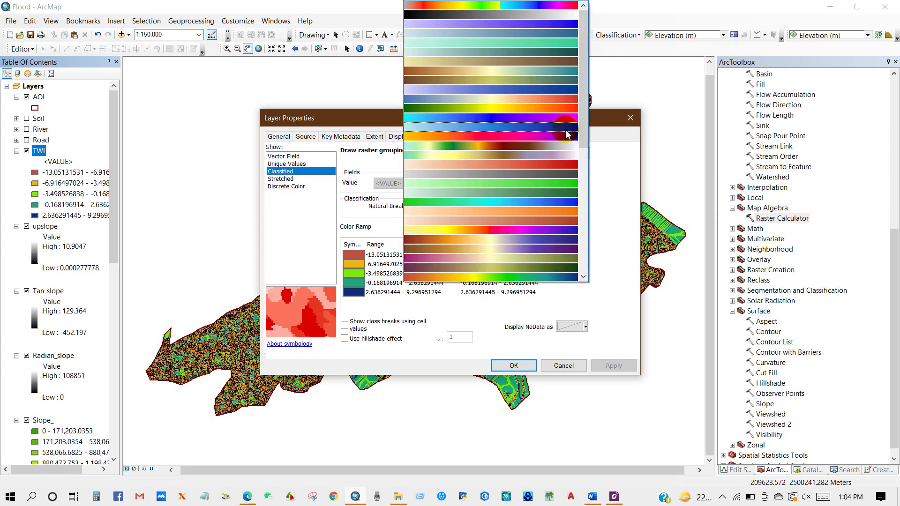
left_click(566, 130)
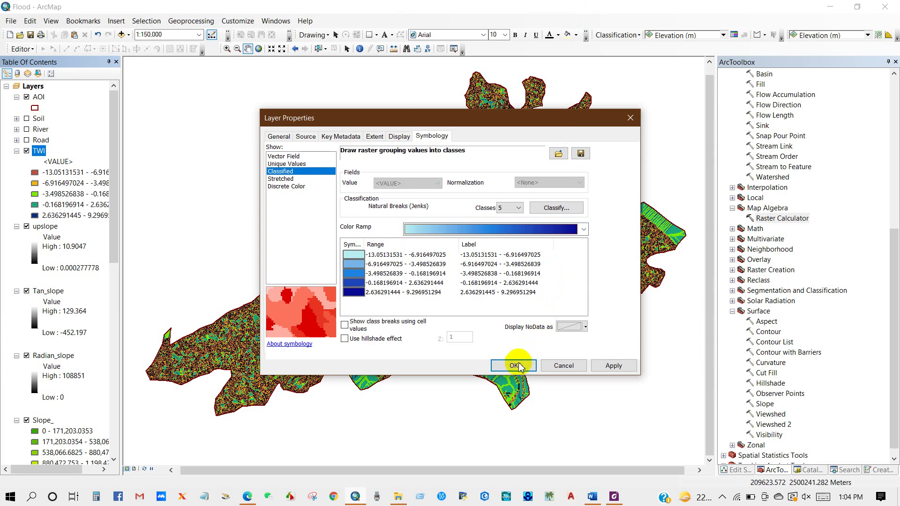
left_click(516, 365)
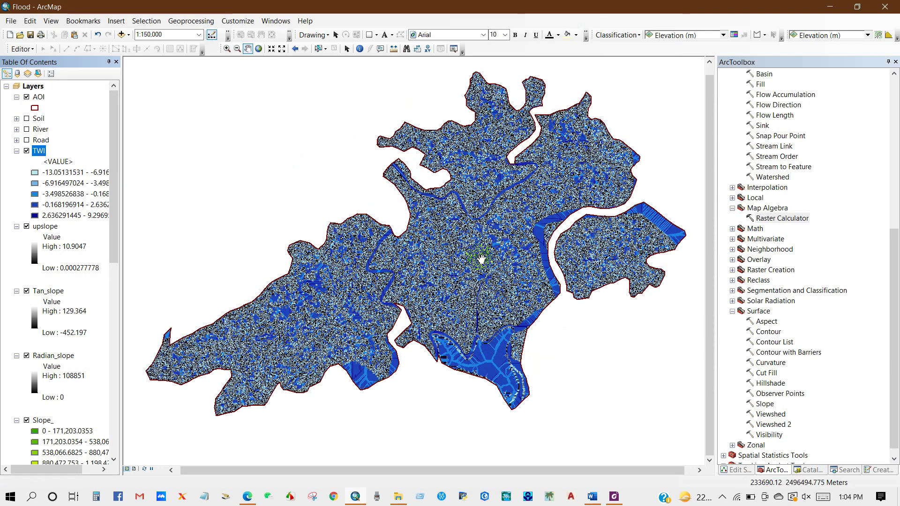
left_click_drag(481, 269, 479, 273)
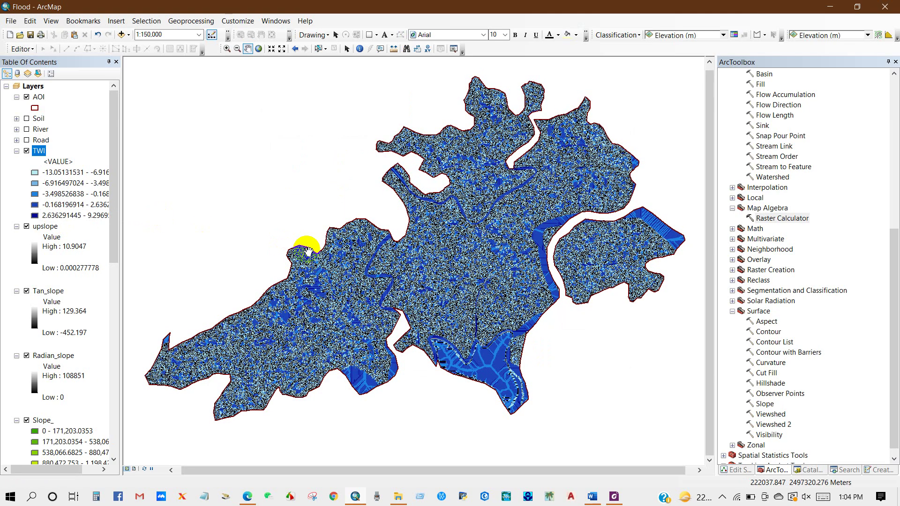
Turn off the upslope, Tan_slope, Radian_slope, Slope_ and Flow_Accum layers beneath TWI.
left_click(26, 226)
left_click(26, 291)
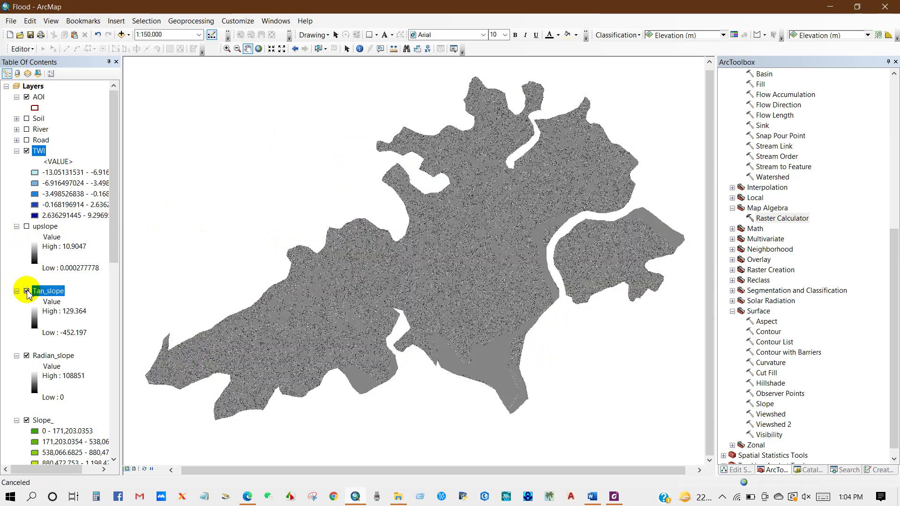
left_click(26, 356)
left_click(27, 357)
scroll(26, 361, "down", 2)
left_click(27, 359)
scroll(27, 361, "down", 3)
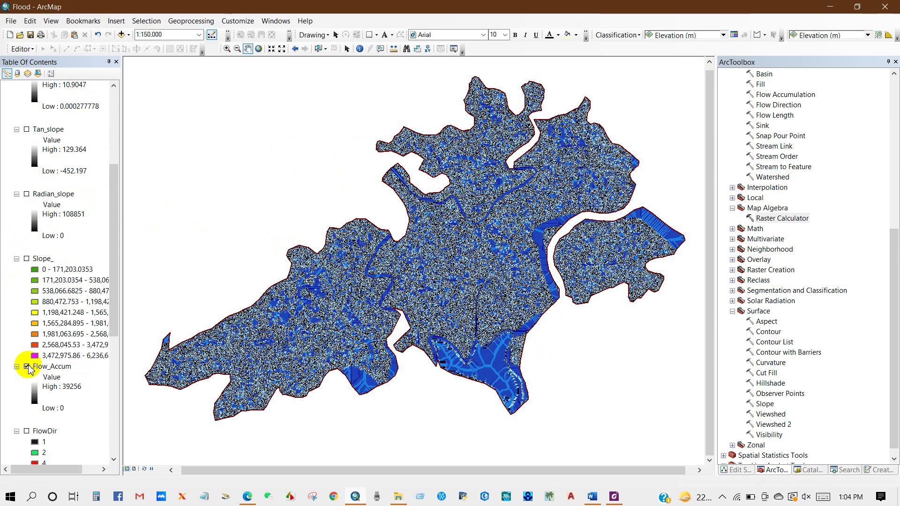
left_click(26, 367)
scroll(29, 368, "down", 3)
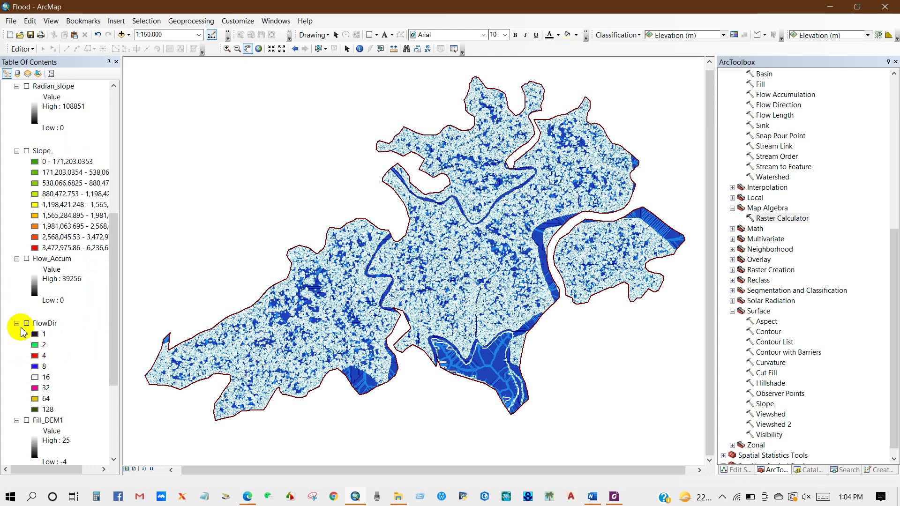
Collapse the intermediate layers' legends and remove all layers from upslope through Fill_DEM1 from the map.
left_click(17, 323)
left_click(17, 259)
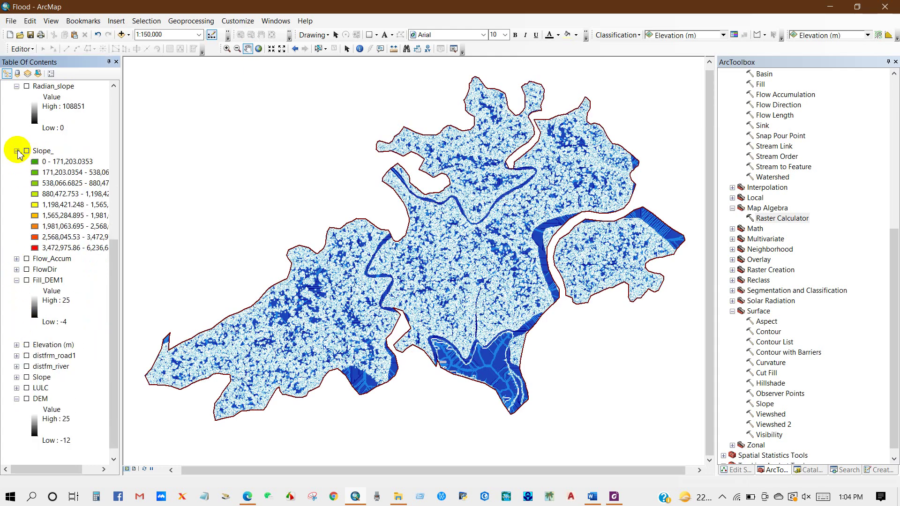
left_click(17, 151)
left_click(41, 226, "shift")
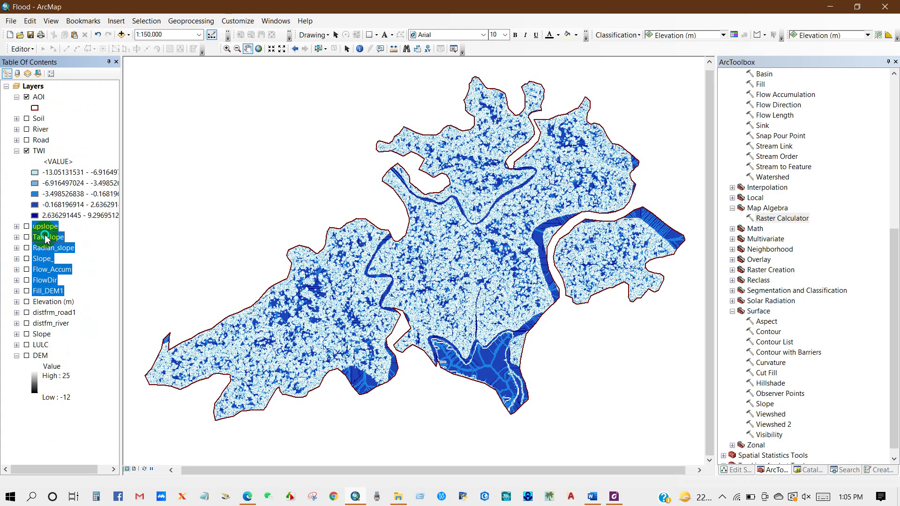
right_click(53, 244)
left_click(66, 254)
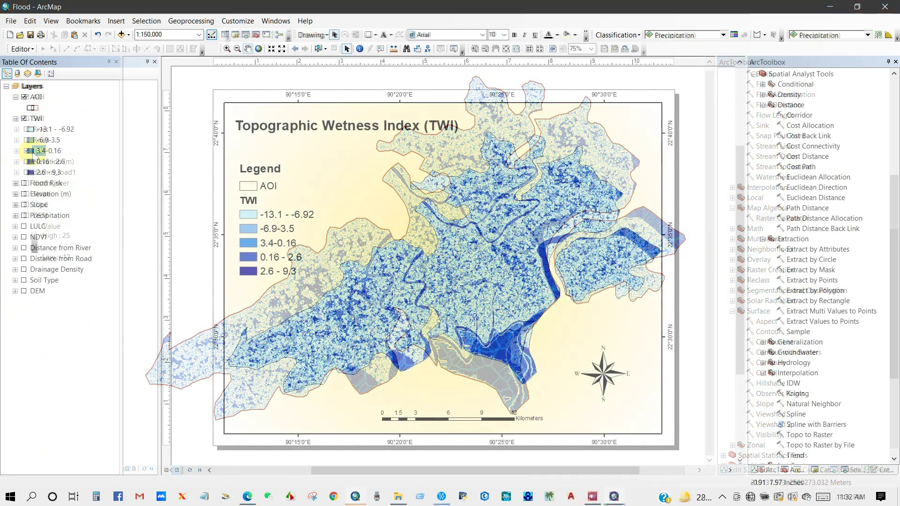
Export the TWI map layout to the Desktop as a 500 dpi JPEG named TWI.
left_click(11, 21)
left_click(29, 190)
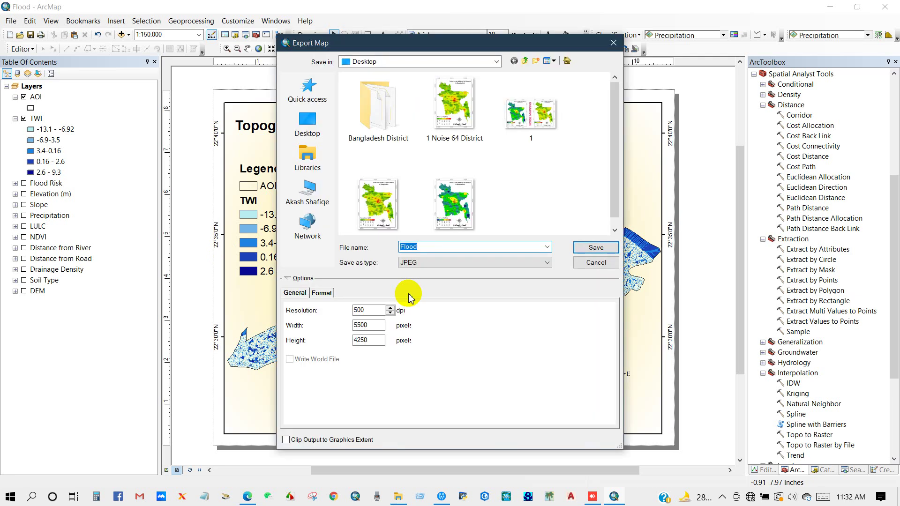
type("TWI")
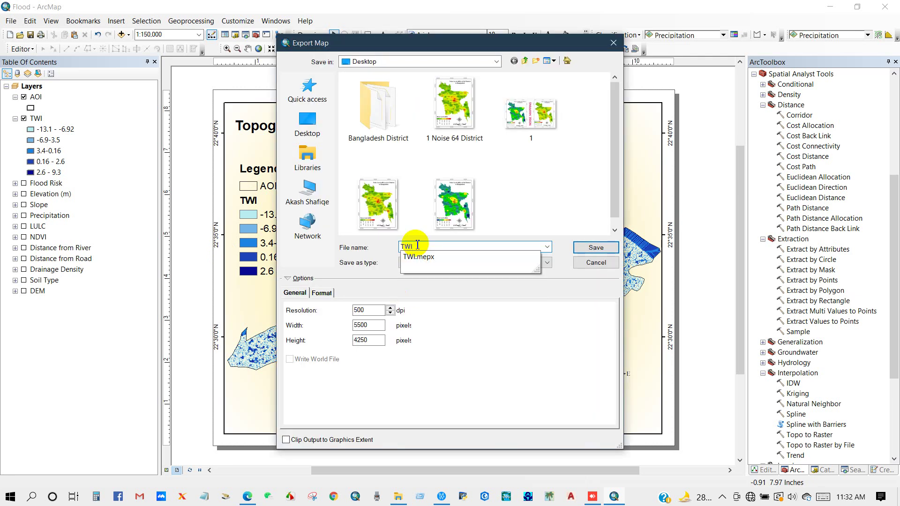
left_click(308, 122)
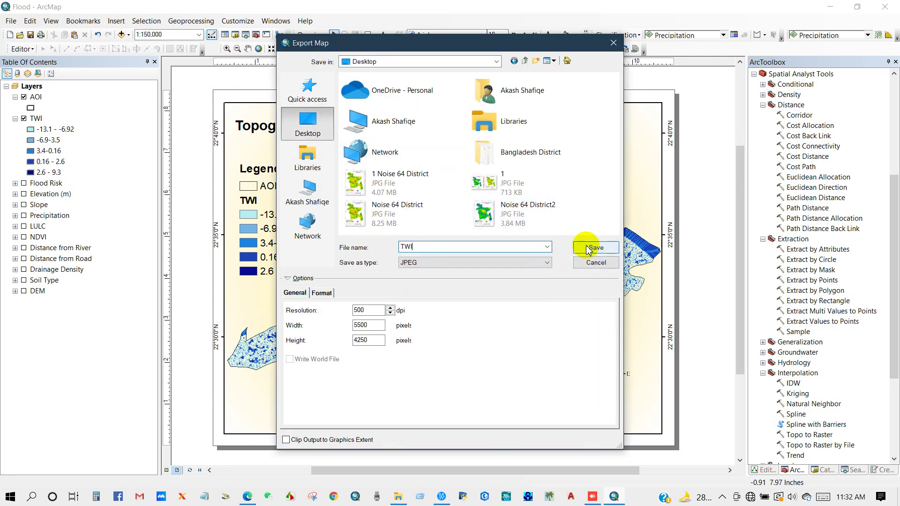
left_click(590, 248)
Open the exported TWI.jpg in the photo viewer and inspect the map and its legend up close.
left_click(398, 497)
double_click(301, 432)
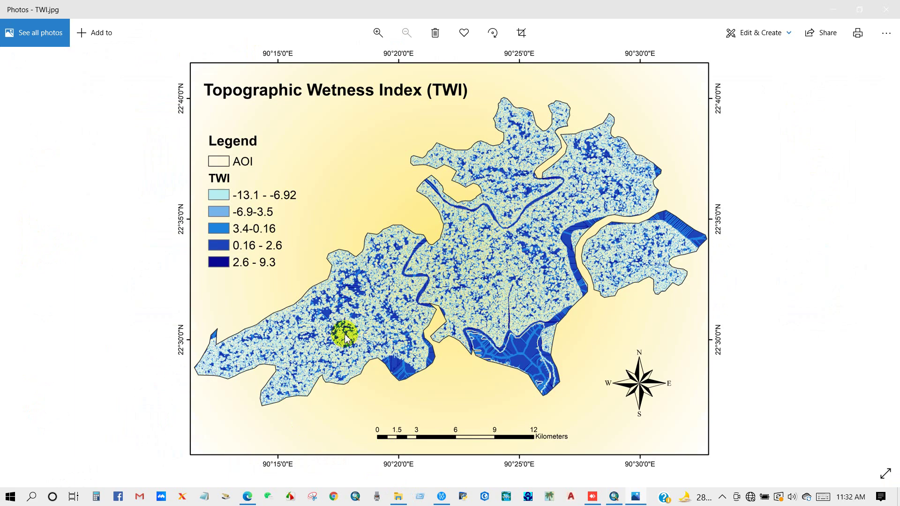
scroll(345, 338, "up", 5)
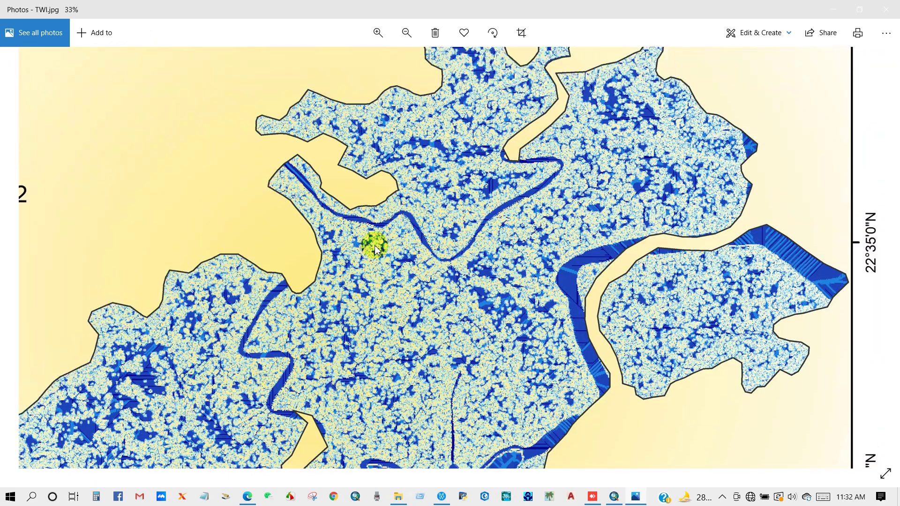
scroll(394, 408, "down", 5)
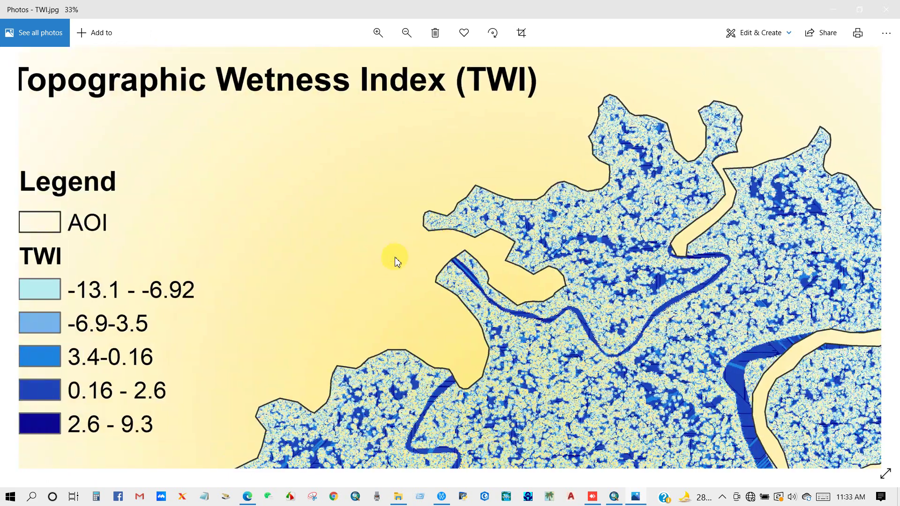